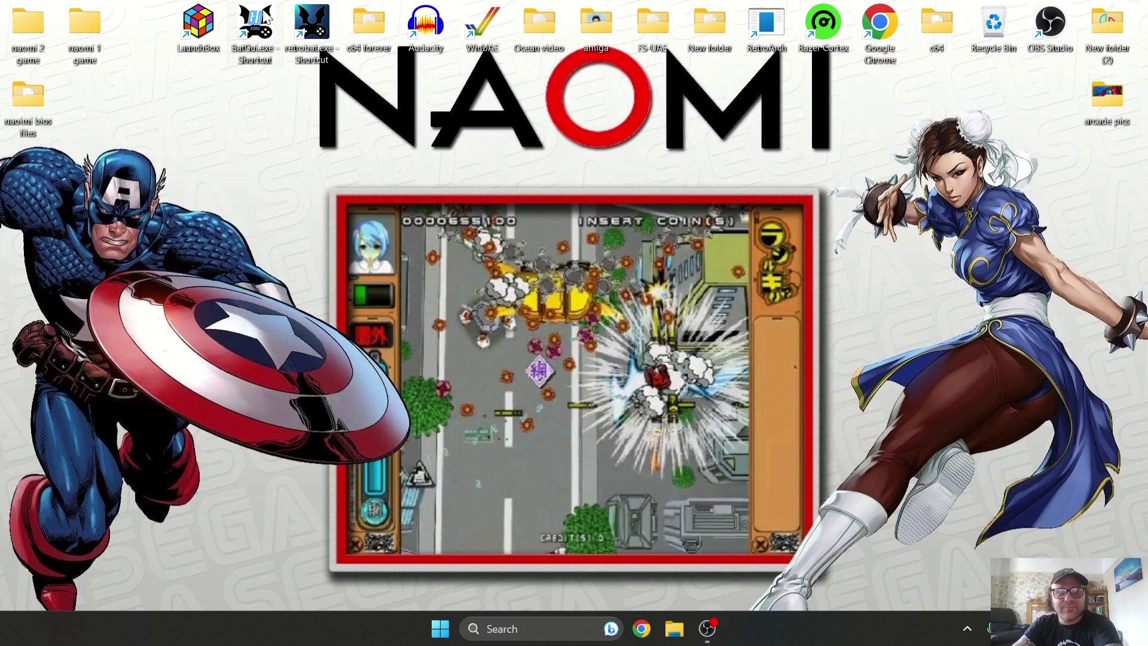
# Open the RetroBat installation folder from the retrobat.exe shortcut and launch BatGui.exe from it.
pyautogui.doubleClick(263, 30)
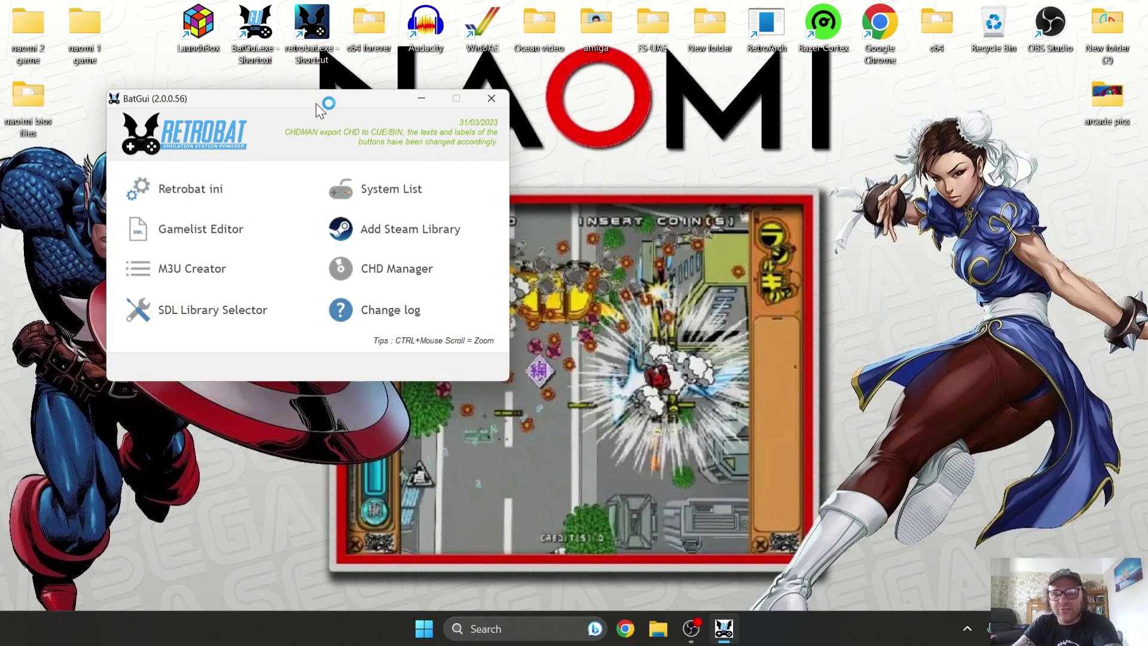
pyautogui.click(492, 99)
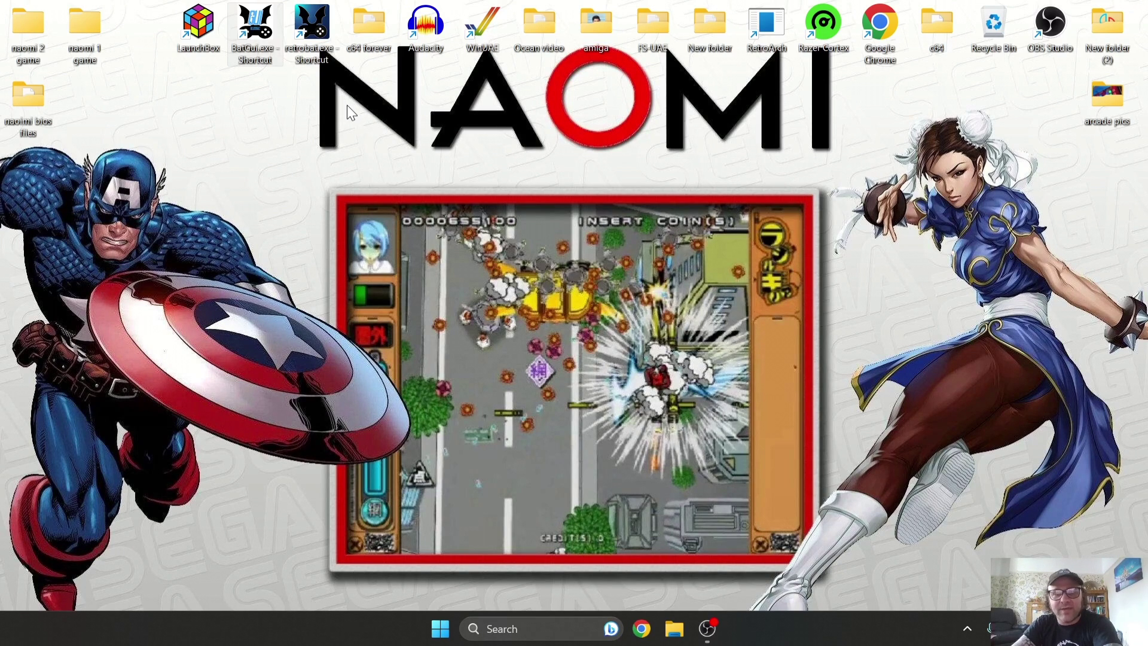
pyautogui.rightClick(317, 44)
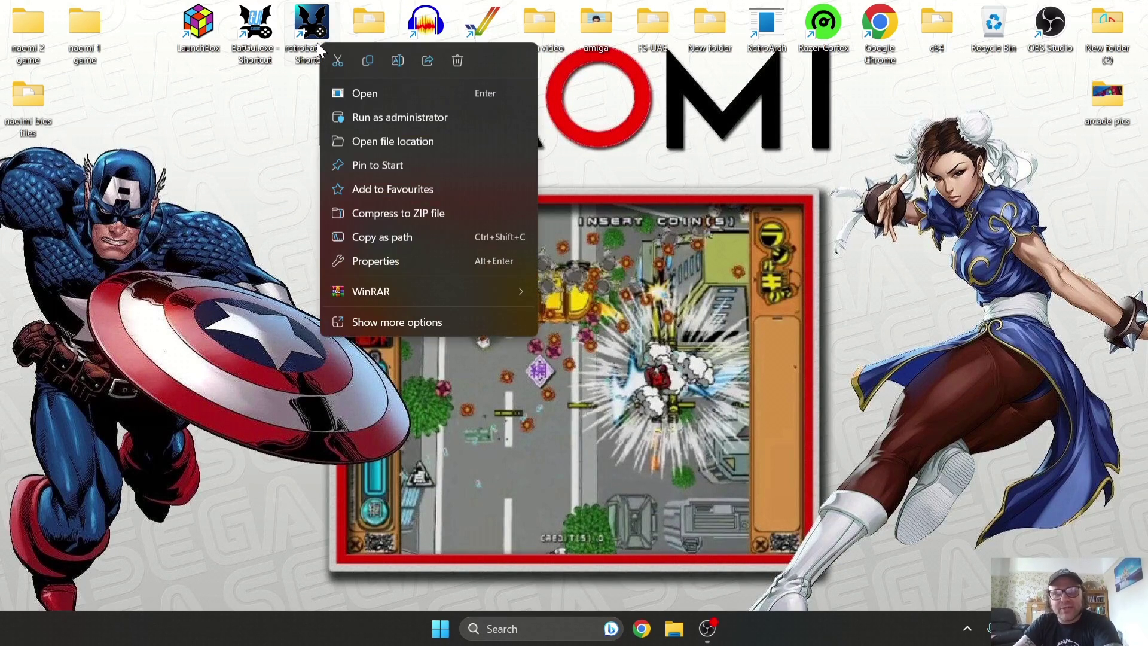
pyautogui.click(390, 138)
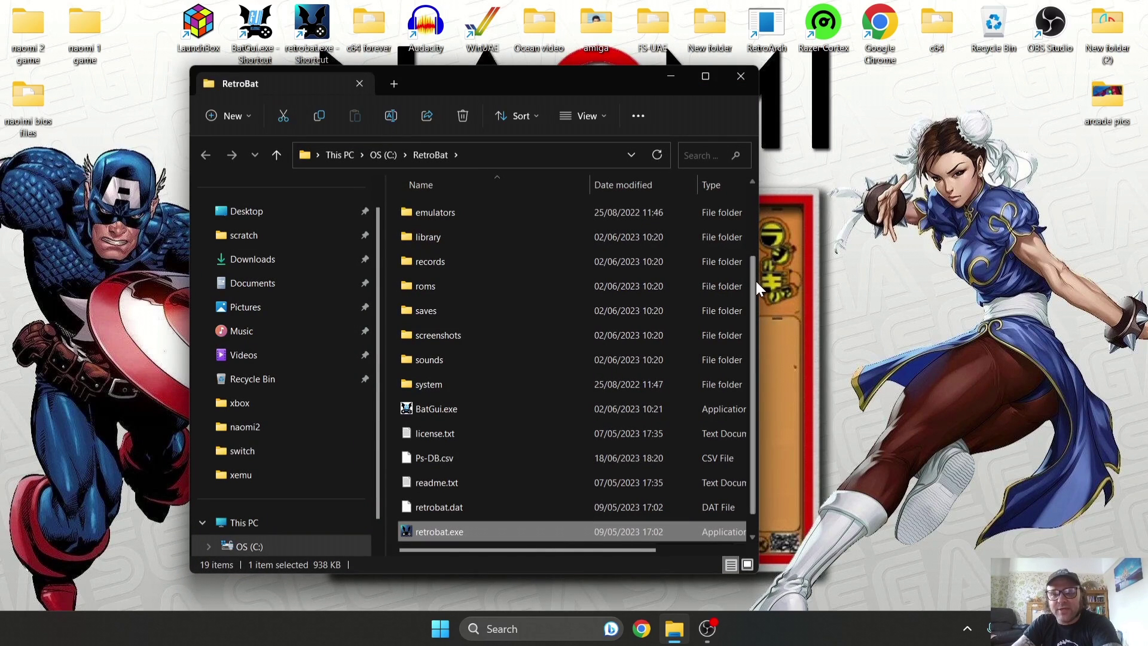
pyautogui.moveTo(753, 282); pyautogui.dragTo(754, 335)
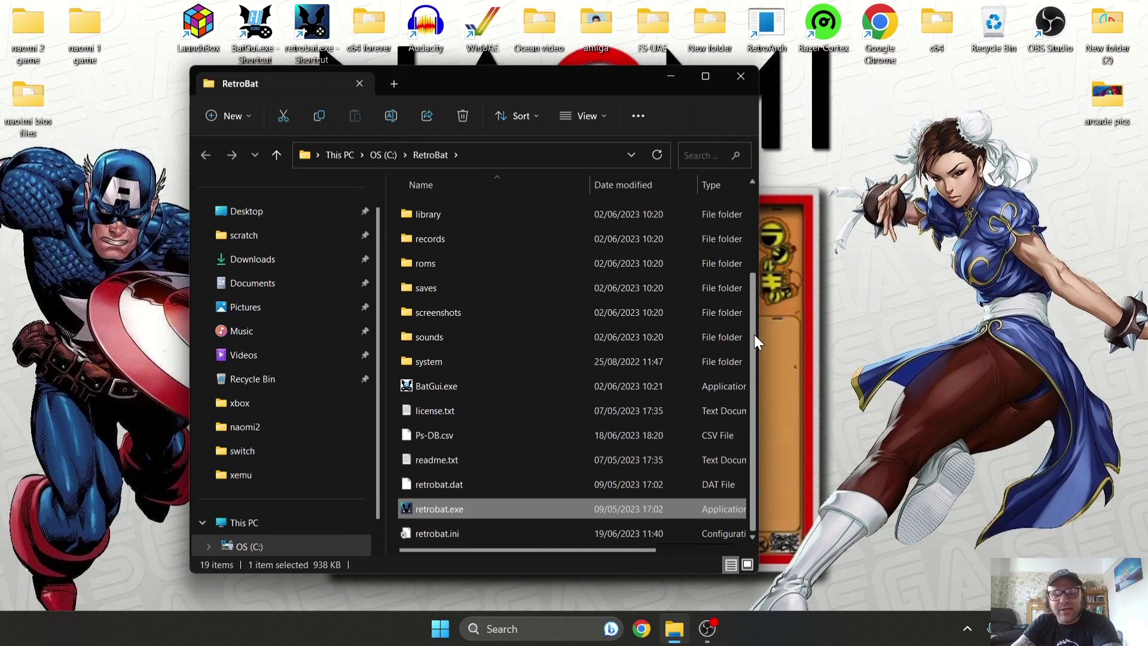
pyautogui.doubleClick(476, 382)
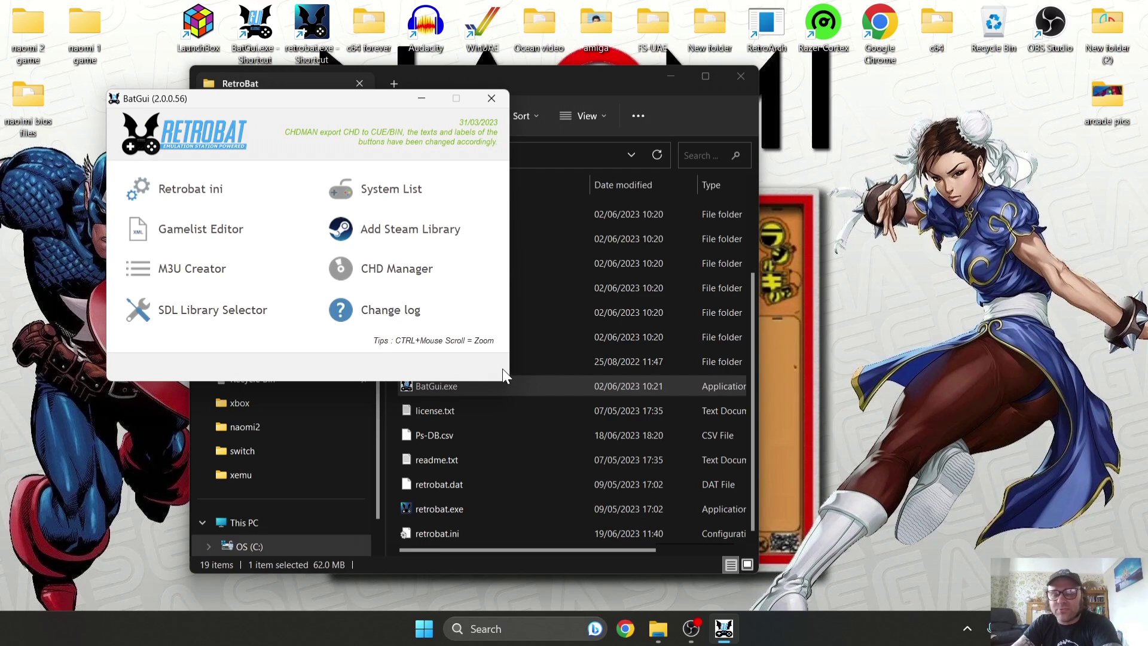
# Open BatGui's System List and display the naomi system's details to check its path and accepted file extensions.
pyautogui.click(417, 193)
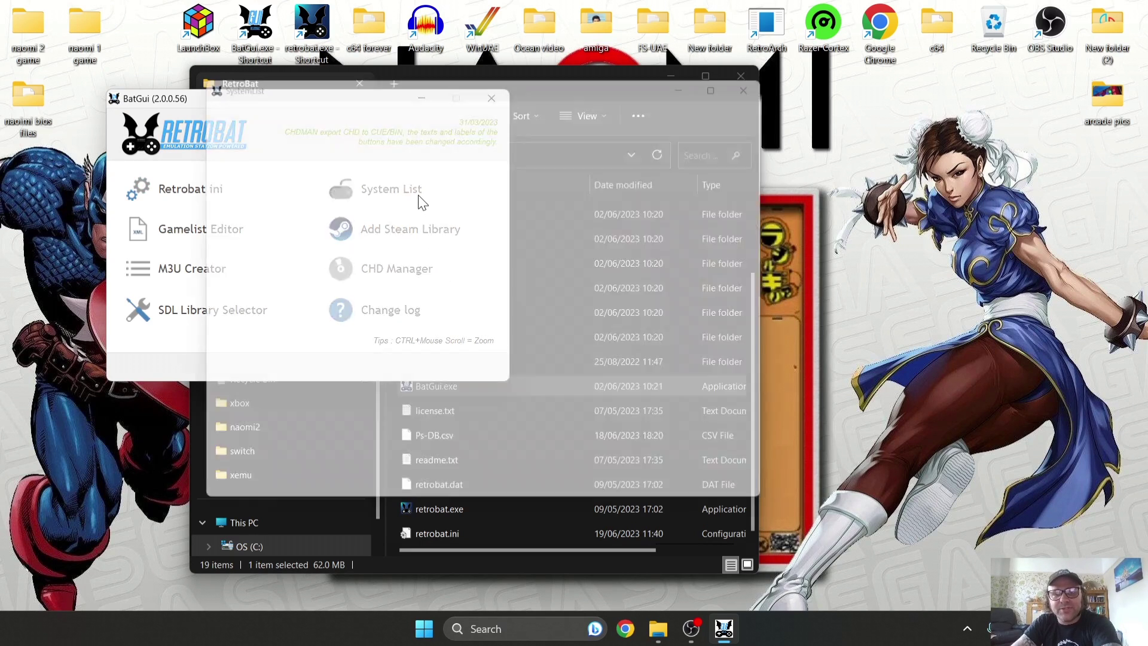
pyautogui.click(670, 150)
pyautogui.moveTo(670, 171); pyautogui.dragTo(669, 319)
pyautogui.click(588, 352)
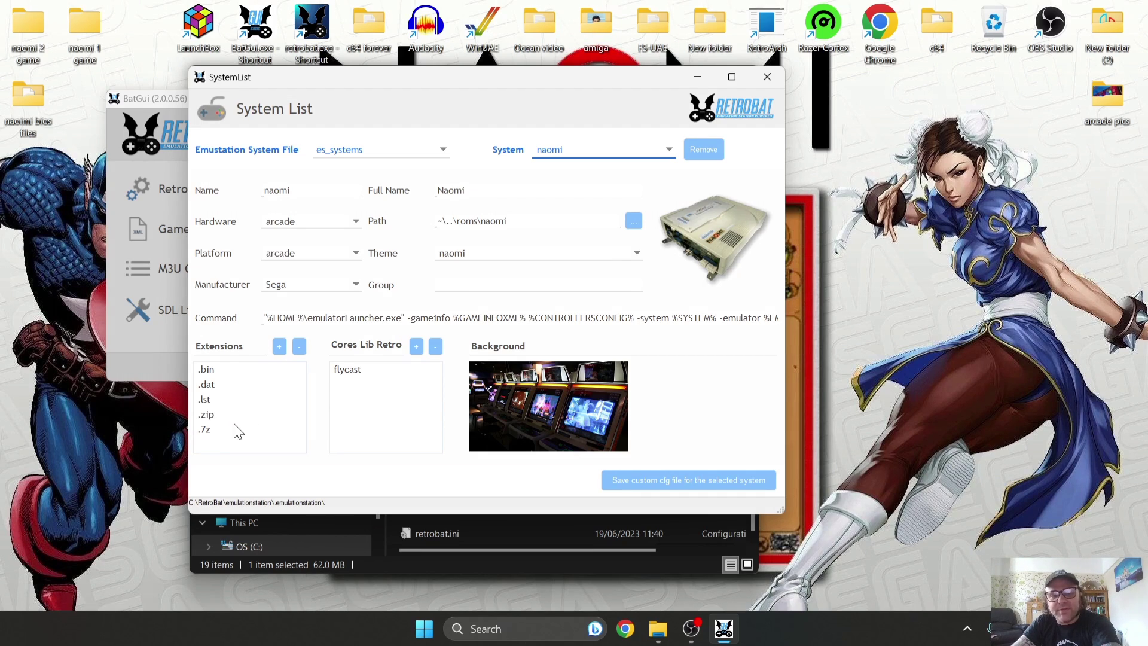
# Check the naomi2 system's path and file extensions, and close System List, BatGui and the RetroBat folder.
pyautogui.click(668, 150)
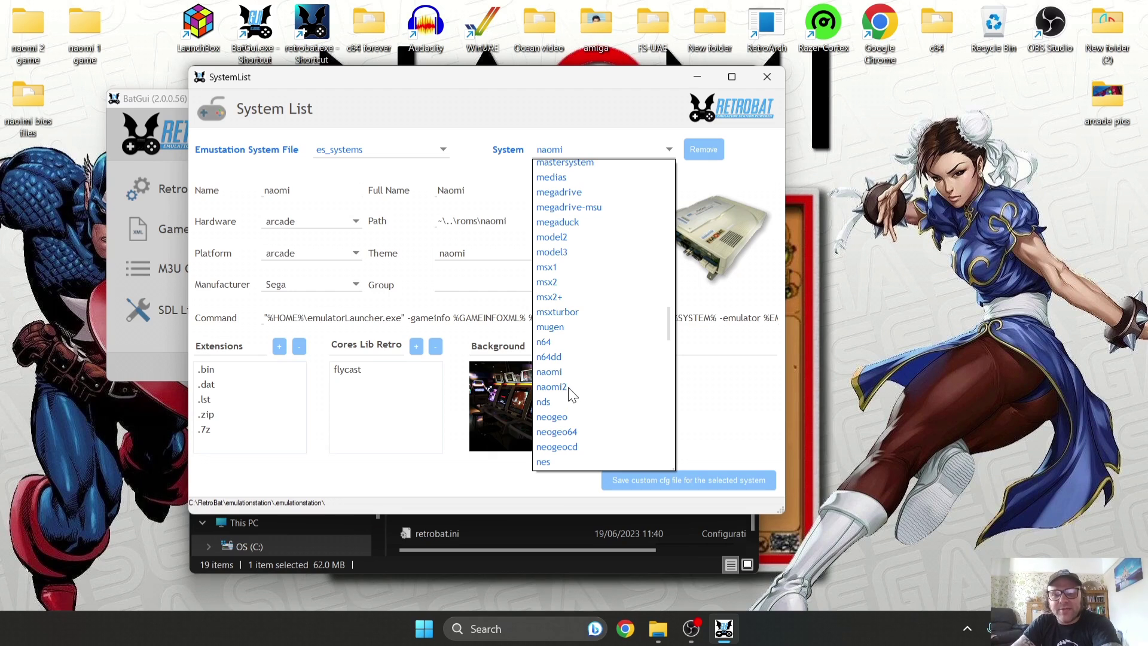
pyautogui.click(551, 387)
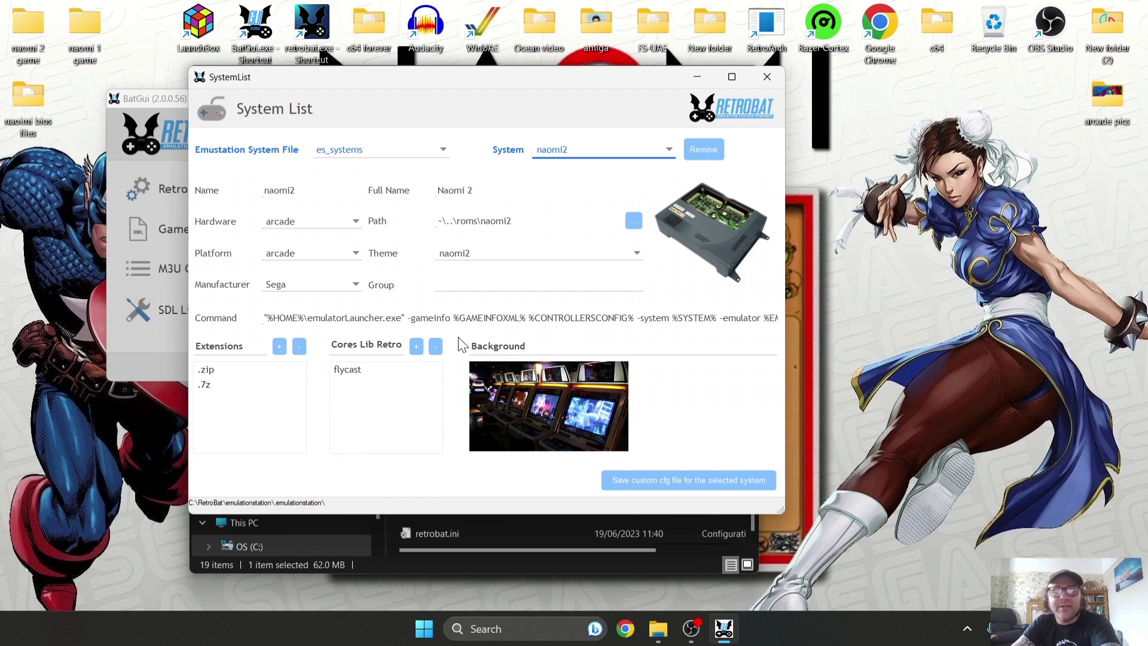
pyautogui.click(766, 68)
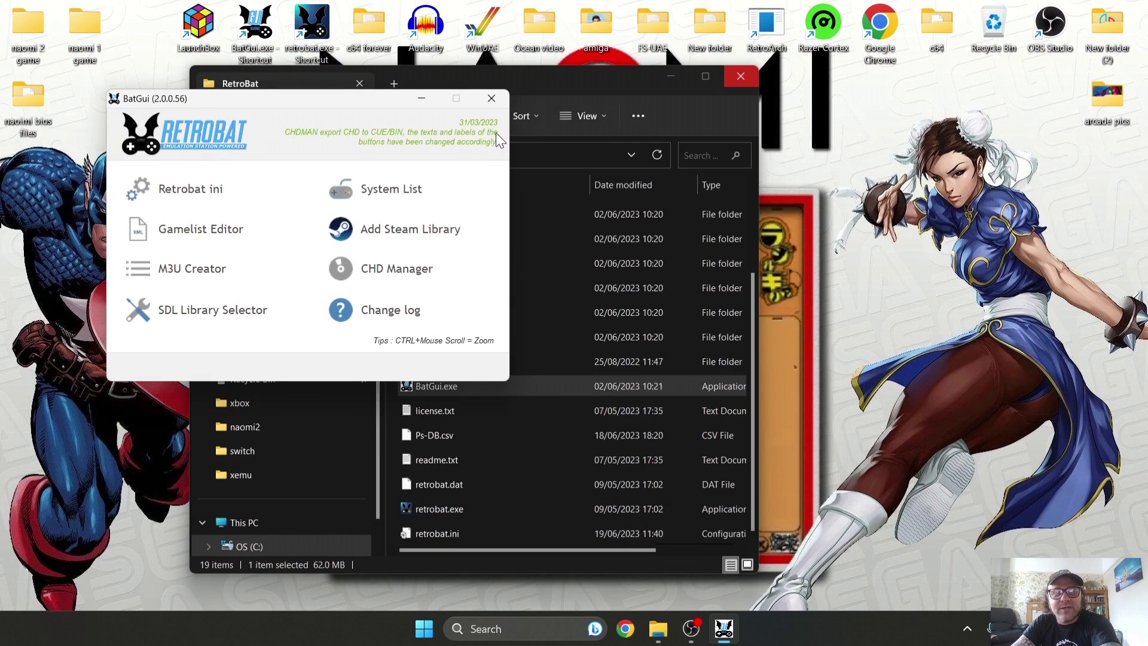
pyautogui.click(491, 98)
pyautogui.moveTo(549, 81); pyautogui.dragTo(804, 89)
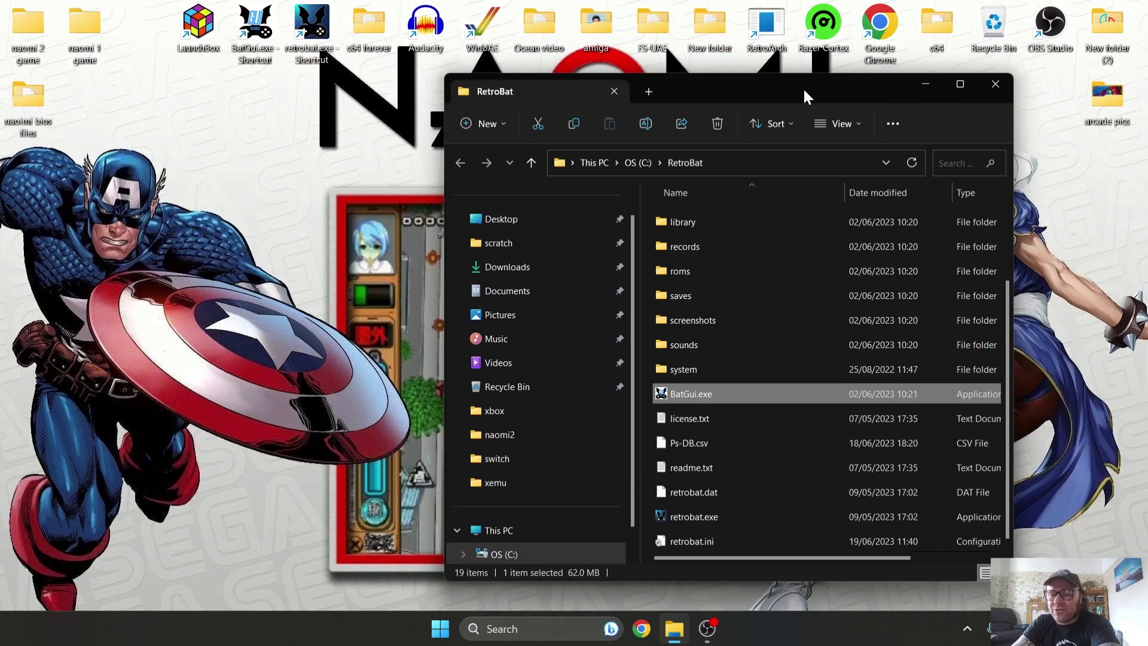
pyautogui.click(997, 86)
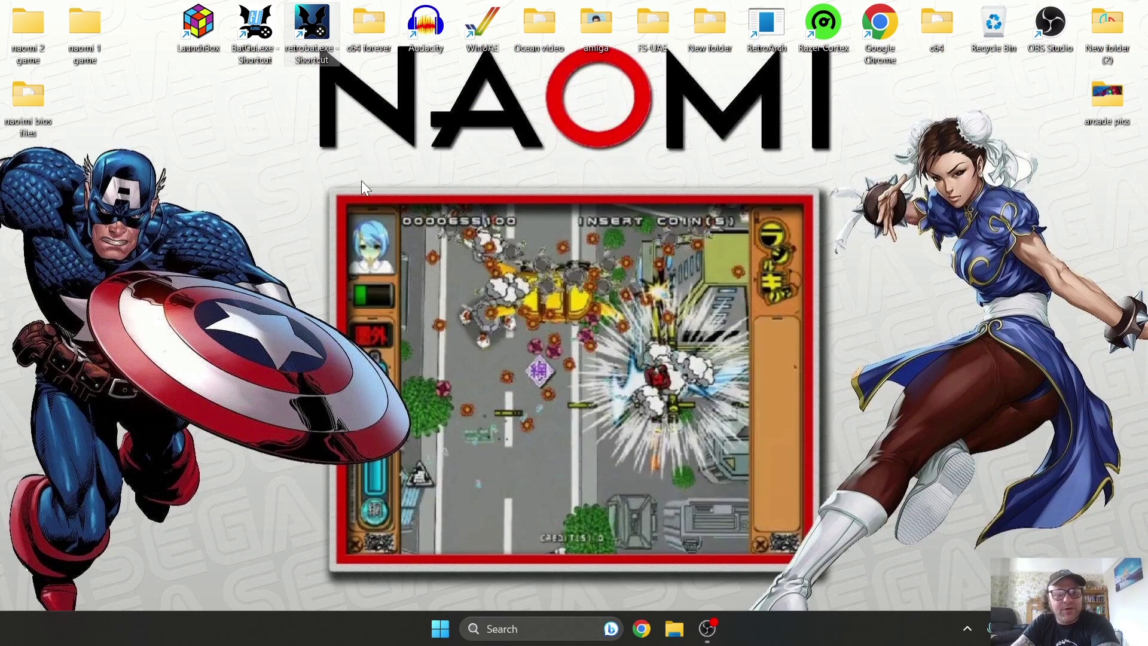
# Open the desktop folder "naoimi bios files" and the RetroBat installation folder side by side.
pyautogui.doubleClick(45, 119)
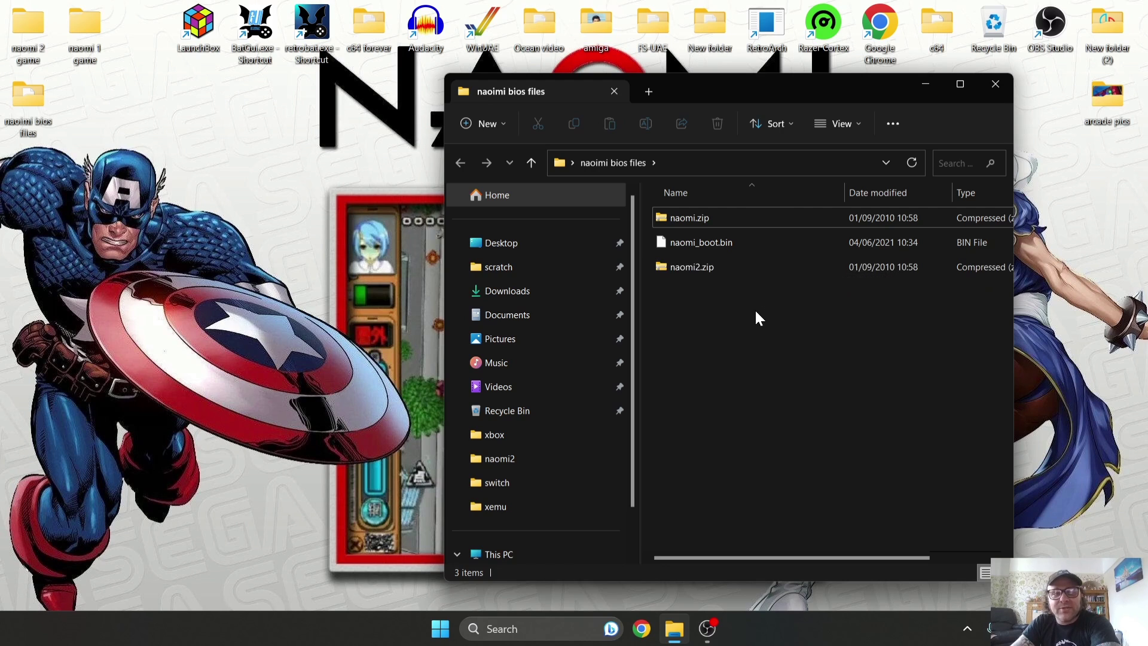
pyautogui.rightClick(306, 50)
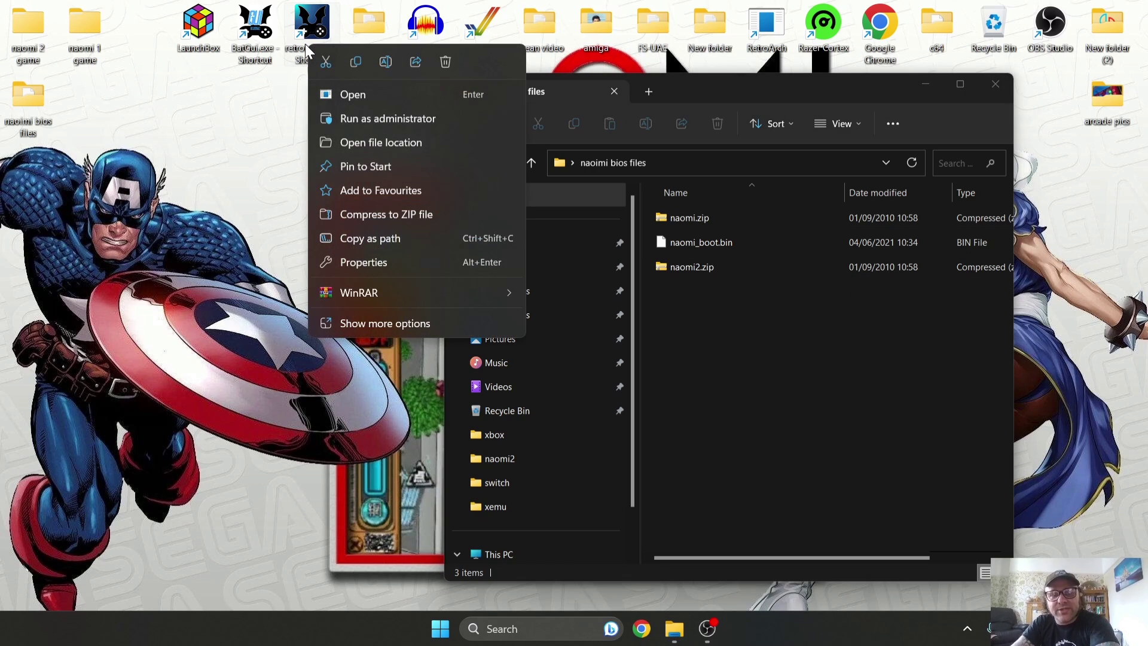
pyautogui.click(352, 142)
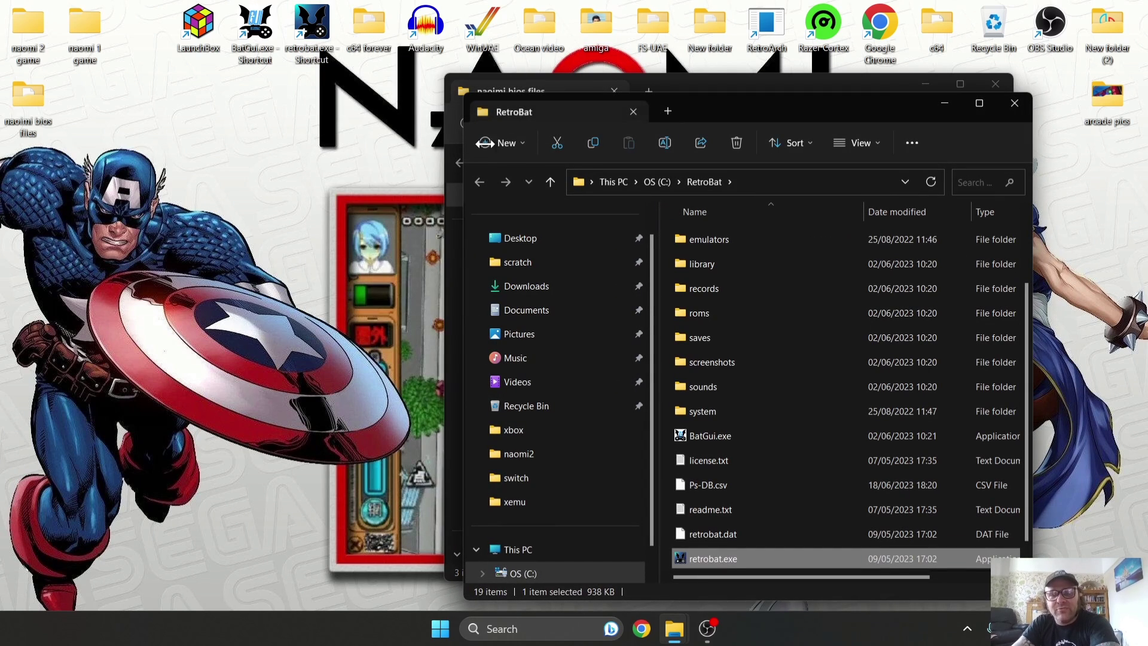
pyautogui.moveTo(708, 112); pyautogui.dragTo(289, 55)
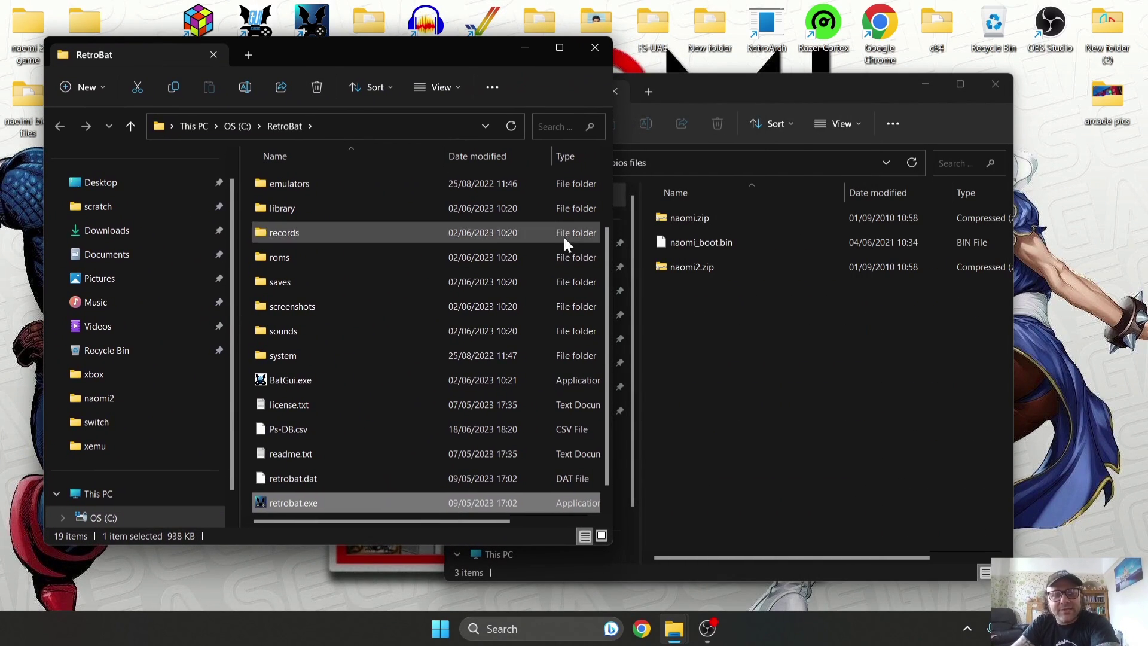
# Move naomi.zip, naomi_boot.bin and naomi2.zip into RetroBat's bios folder and close the emptied source folder.
pyautogui.scroll(2, 608, 185)
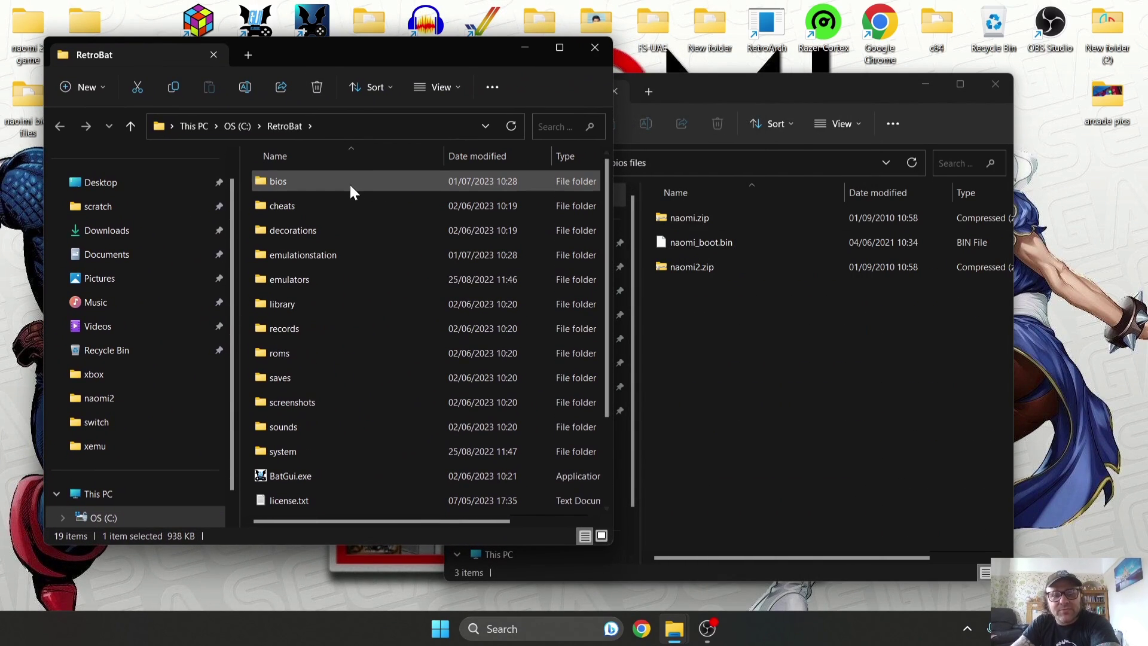
pyautogui.doubleClick(350, 188)
pyautogui.moveTo(701, 321); pyautogui.dragTo(244, 204)
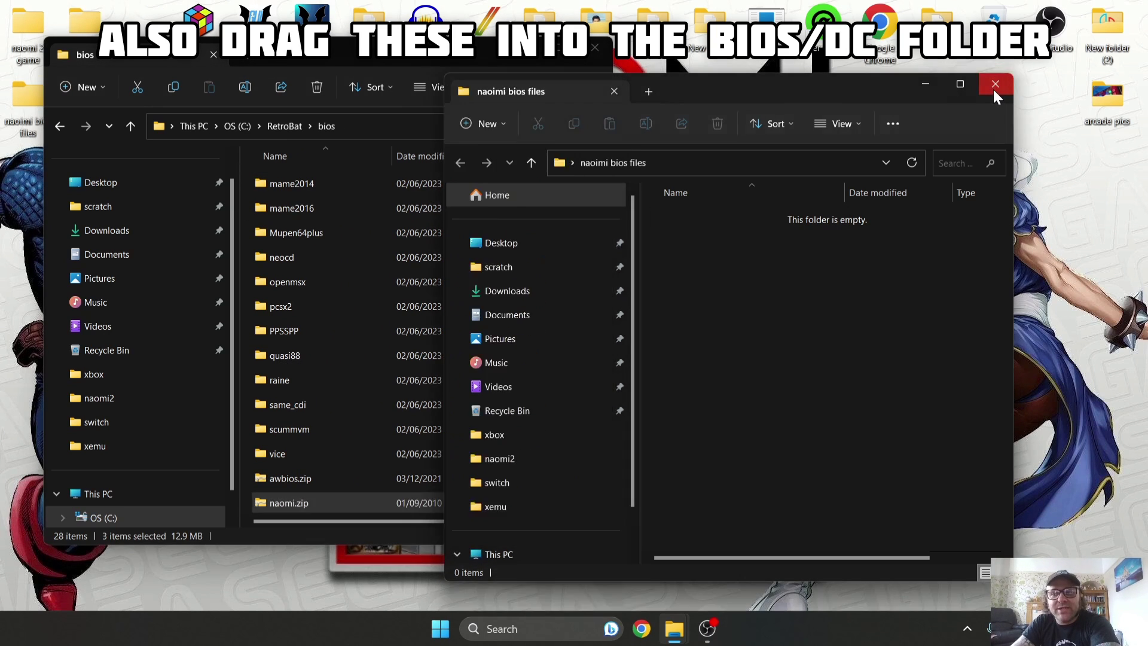
pyautogui.click(993, 84)
# Go back to the RetroBat folder and open its roms\naomi subfolder.
pyautogui.moveTo(408, 60); pyautogui.dragTo(823, 65)
pyautogui.click(476, 145)
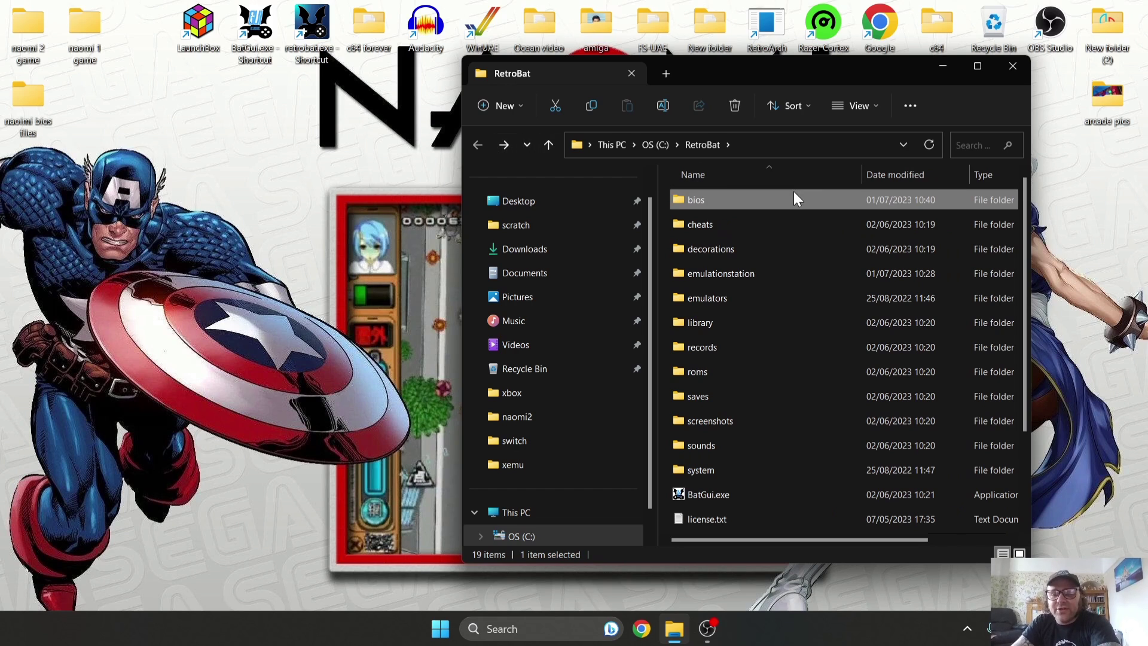
pyautogui.doubleClick(744, 367)
pyautogui.moveTo(1024, 189); pyautogui.dragTo(1006, 361)
pyautogui.doubleClick(726, 390)
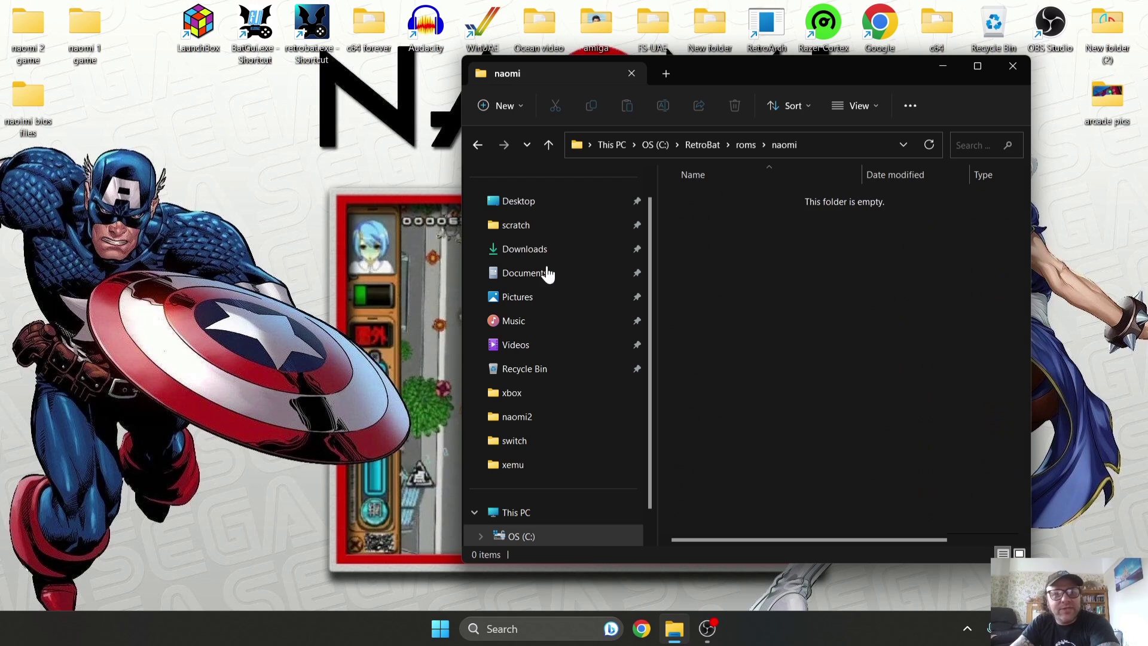
# Move 18wheelr.zip from the desktop folder "naomi 1 game" into roms\naomi and close both folder windows.
pyautogui.doubleClick(66, 26)
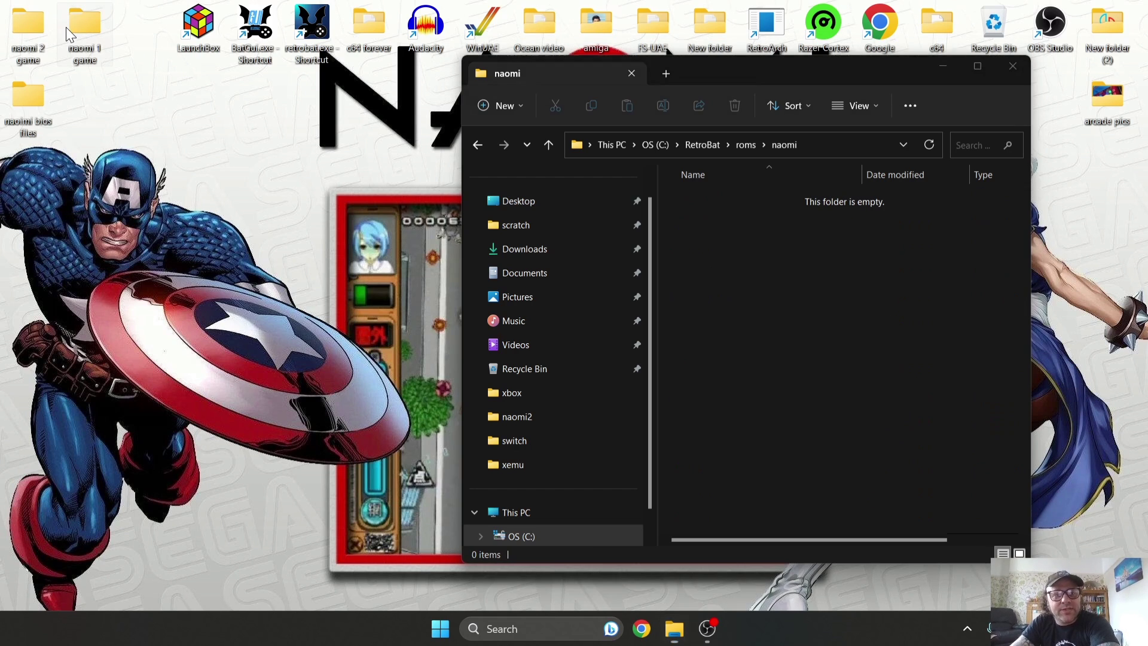
pyautogui.moveTo(712, 92); pyautogui.dragTo(236, 103)
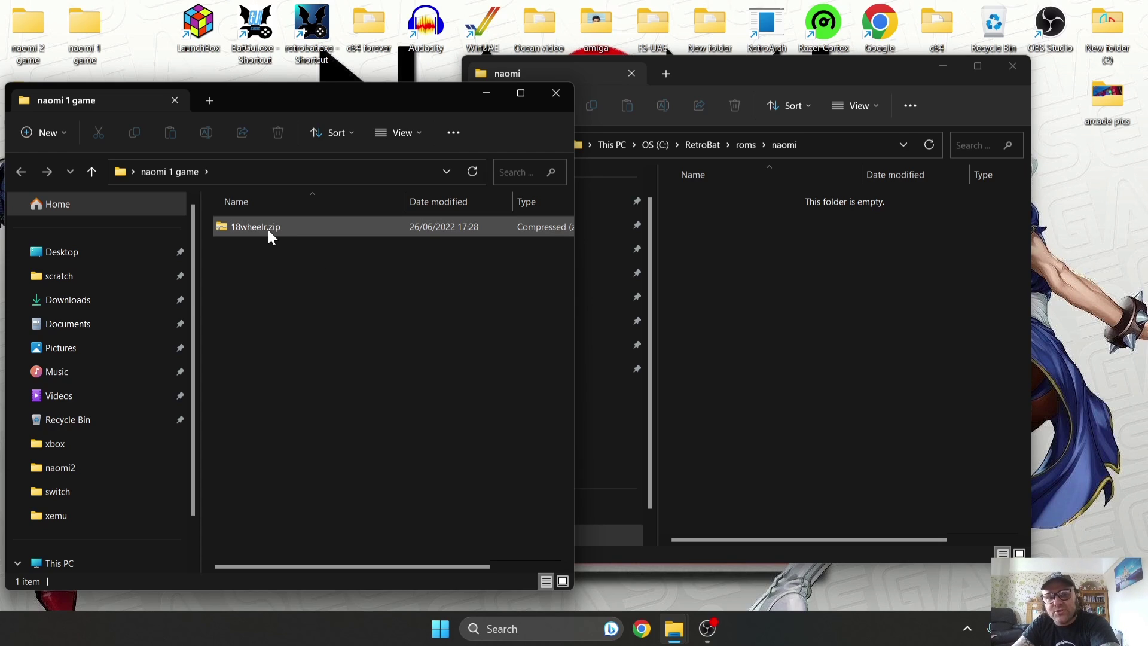
pyautogui.moveTo(268, 233); pyautogui.dragTo(769, 269)
pyautogui.click(487, 110)
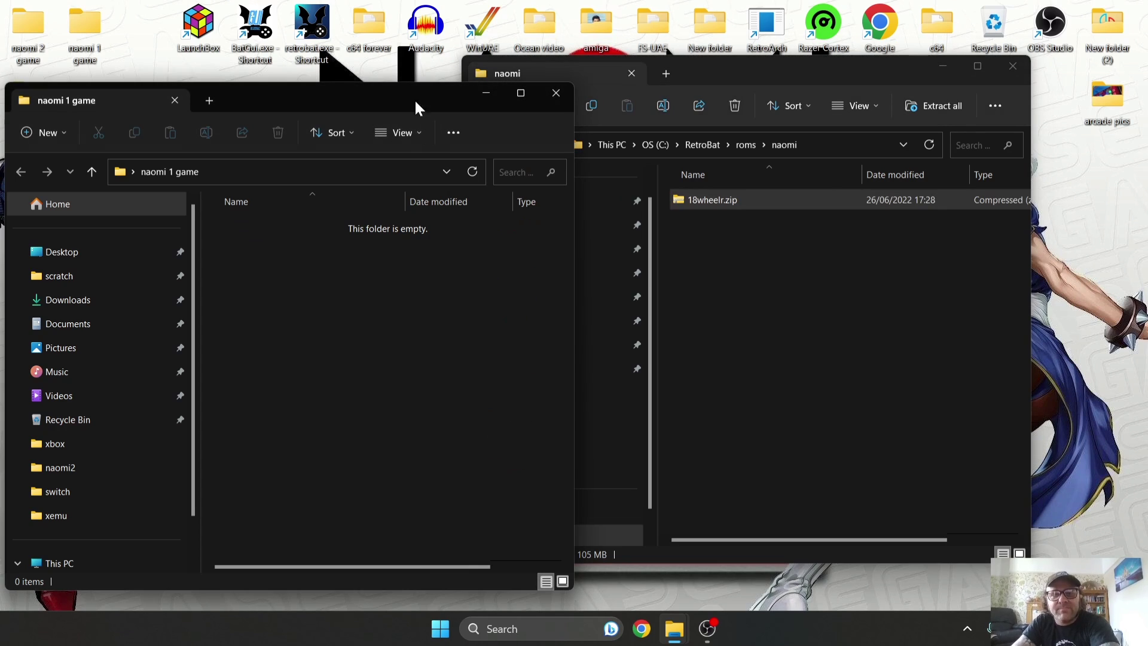
pyautogui.click(555, 95)
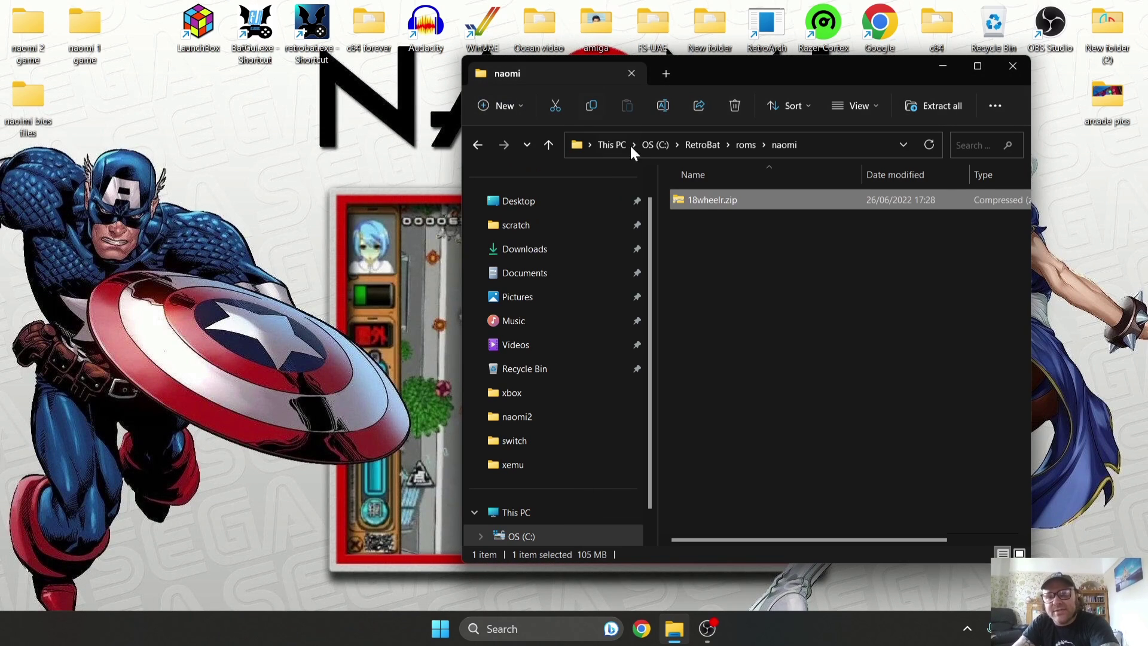
pyautogui.click(1011, 69)
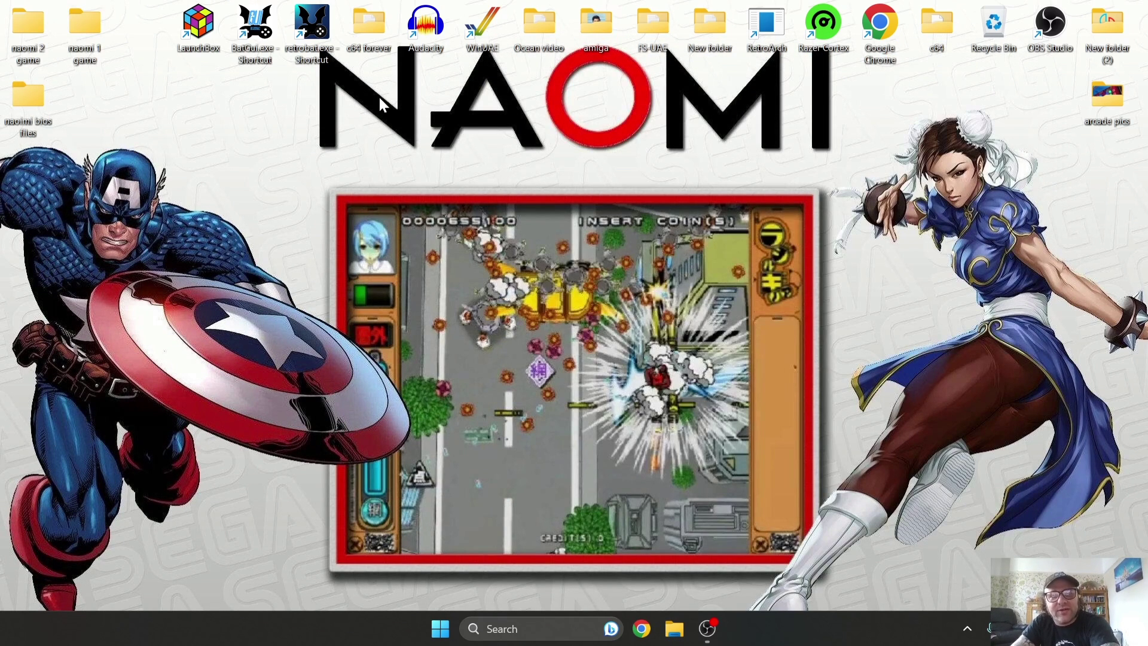
# Launch RetroBat from its desktop shortcut and open the Naomi system's game list.
pyautogui.doubleClick(316, 27)
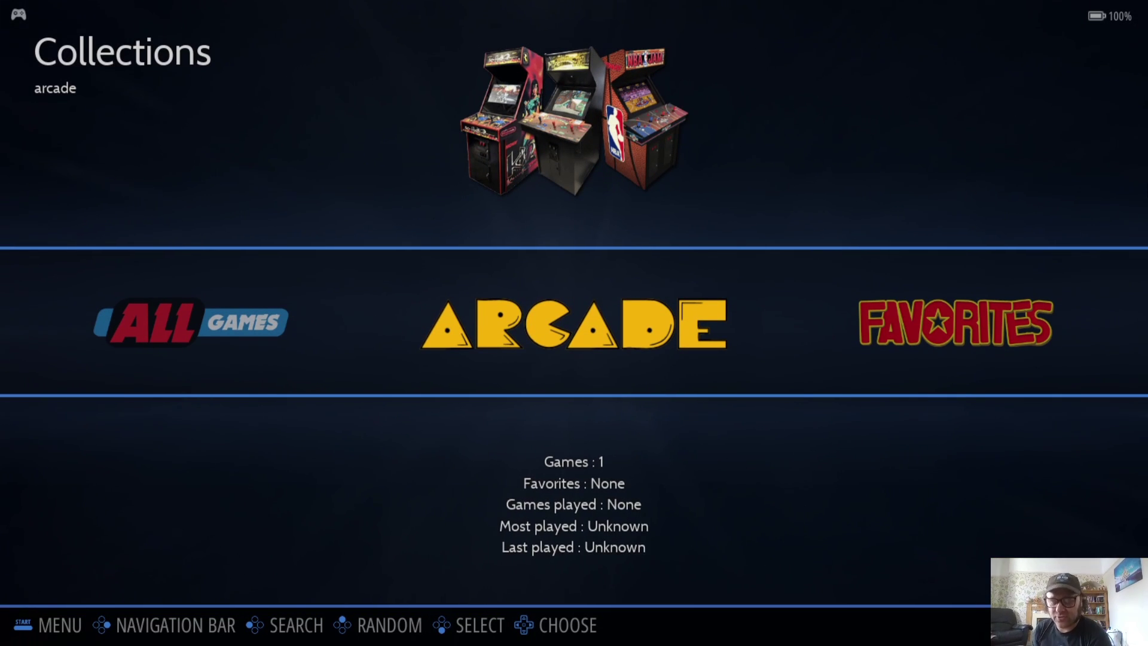
pyautogui.press('Right')
pyautogui.press('Right')
pyautogui.press('Right')
pyautogui.press('Right')
pyautogui.press('Right')
pyautogui.press('Right')
pyautogui.press('Right')
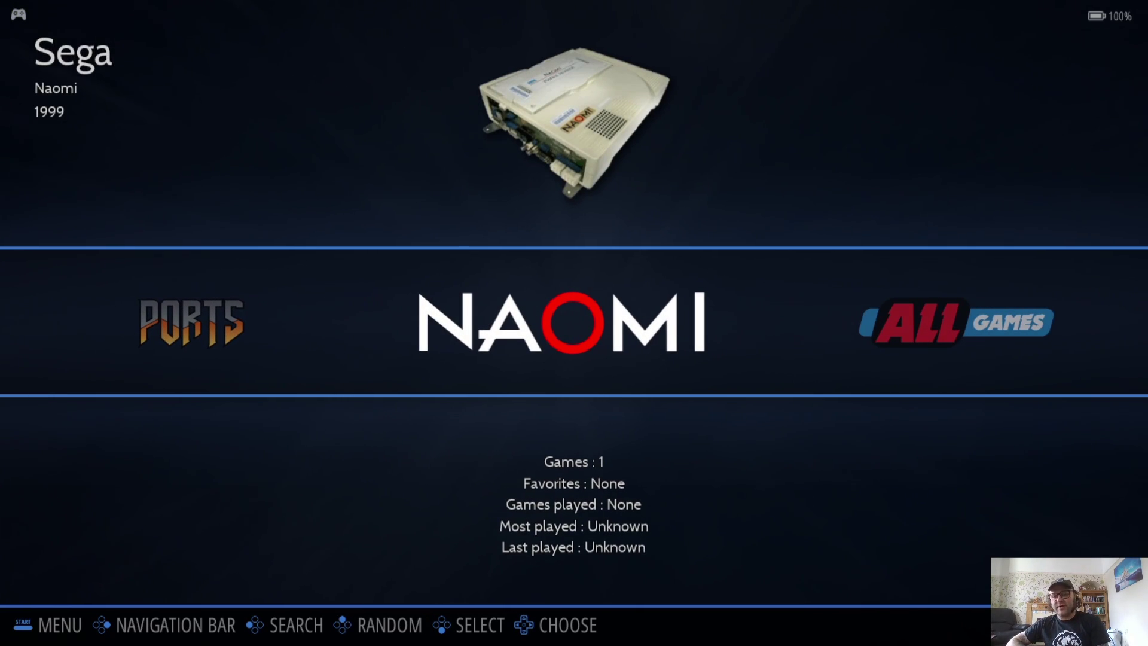
pyautogui.press('Return')
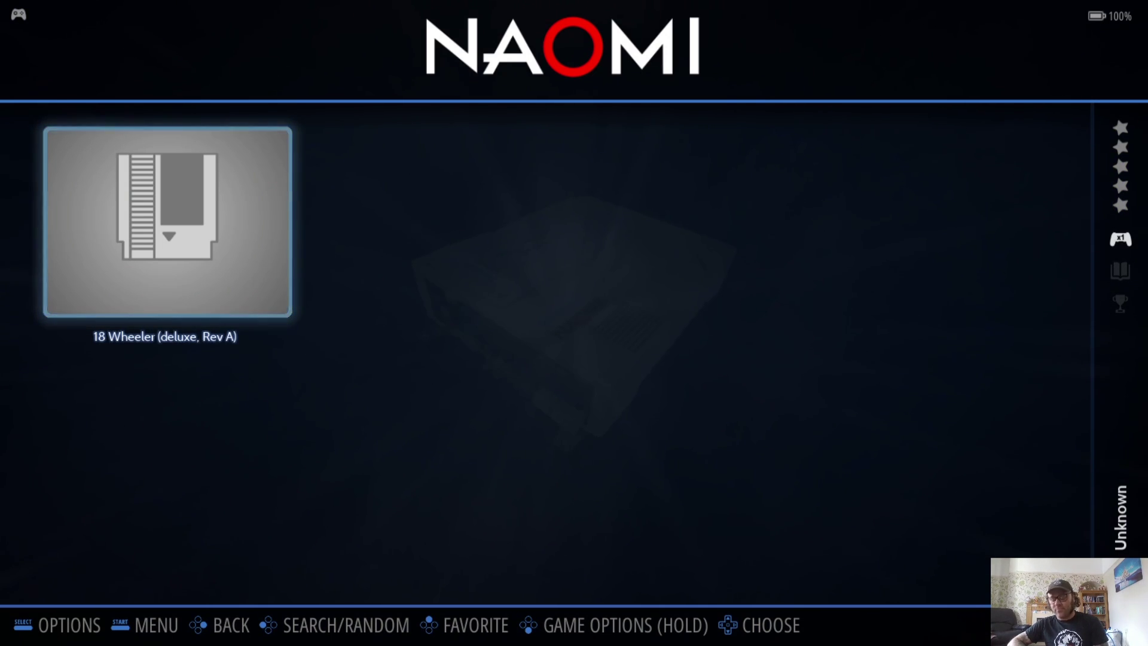
# Open the scraper settings from RetroBat's main menu.
pyautogui.press('Escape')
pyautogui.press('Up')
pyautogui.press('Up')
pyautogui.press('Up')
pyautogui.press('Up')
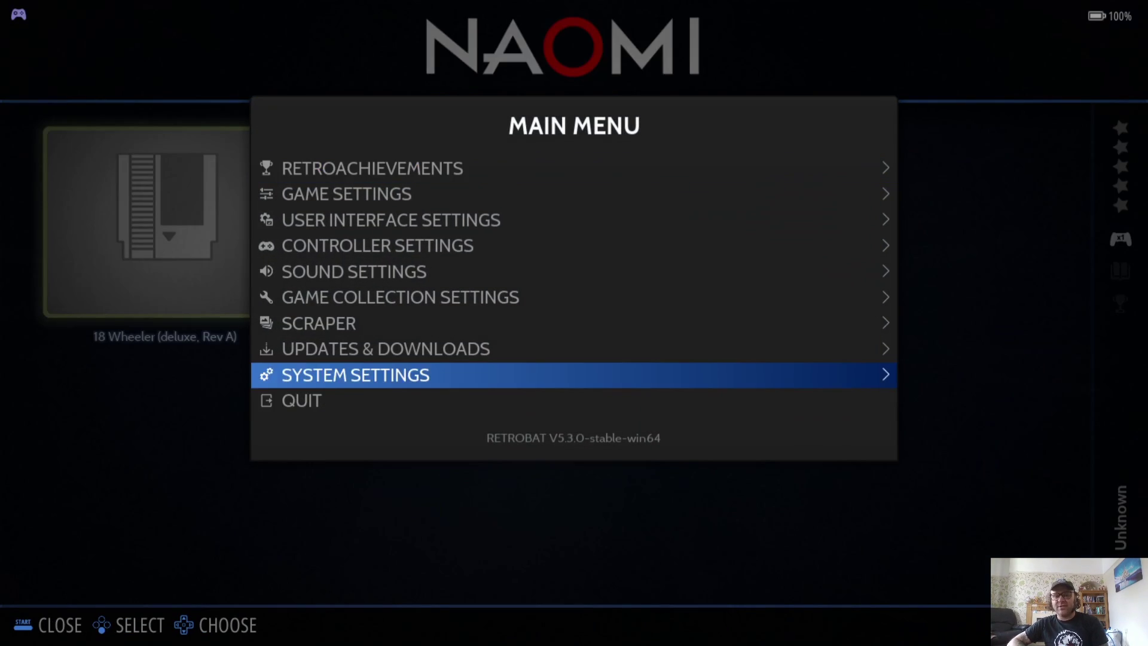
pyautogui.press('Return')
pyautogui.press('Up')
pyautogui.press('Down')
pyautogui.press('Down')
pyautogui.press('Return')
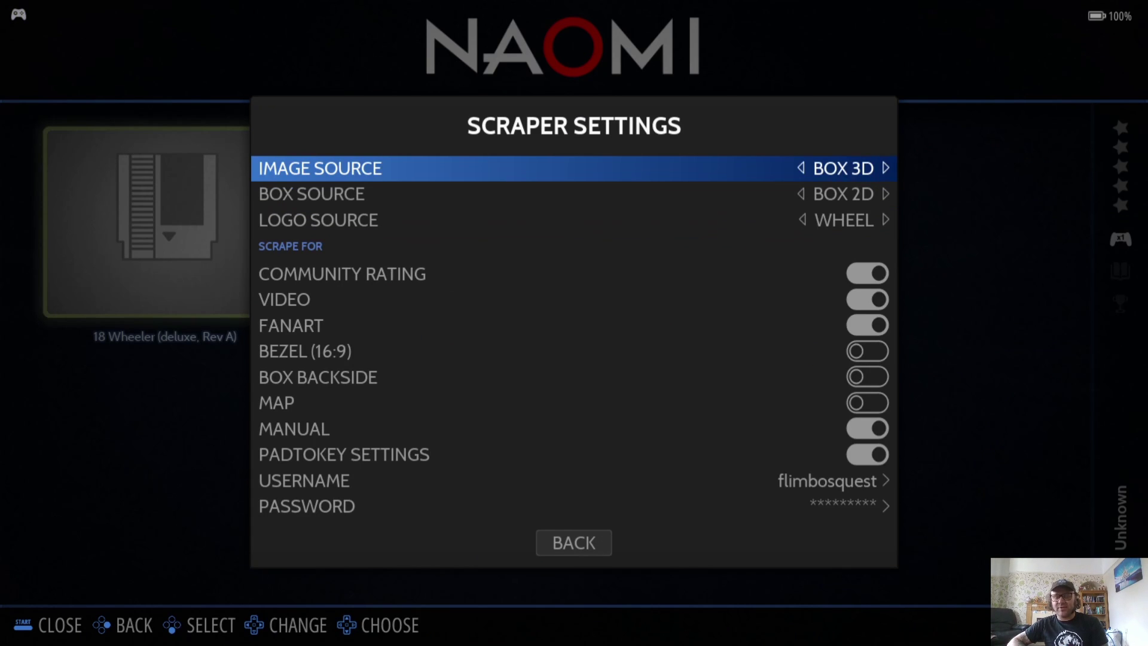
# Enable scraping for Bezel (16:9) and go back to the scraper.
pyautogui.press('Down')
pyautogui.press('Down')
pyautogui.press('Down')
pyautogui.press('Down')
pyautogui.press('Down')
pyautogui.press('Down')
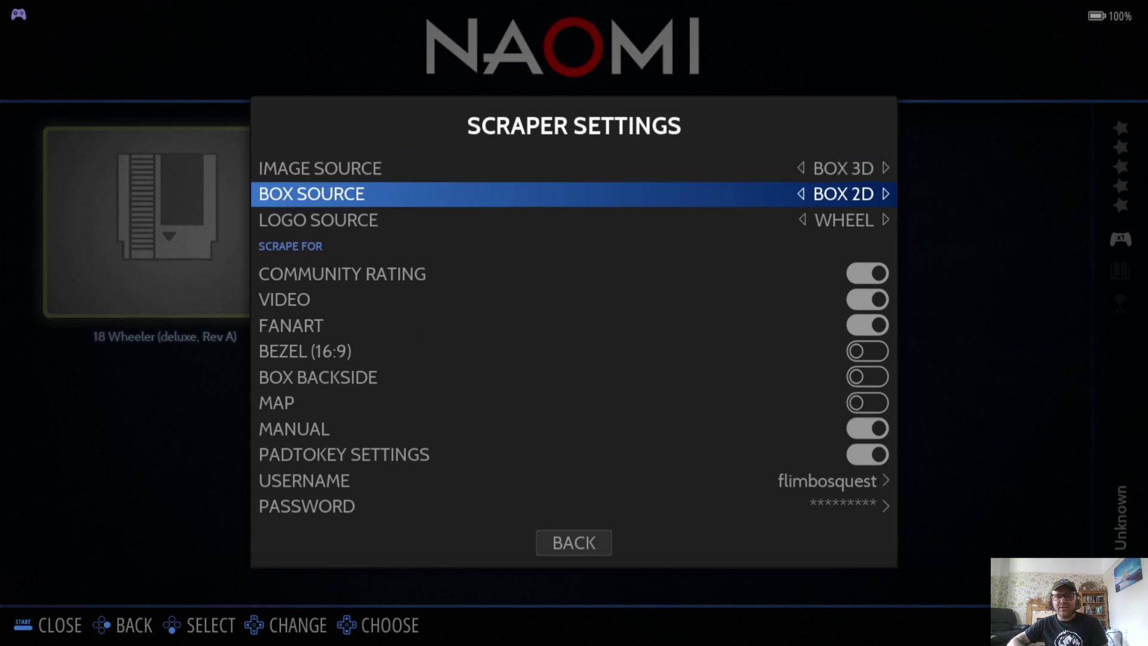
pyautogui.press('Return')
pyautogui.press('Up')
pyautogui.press('Up')
pyautogui.press('Up')
pyautogui.press('Up')
pyautogui.press('Up')
pyautogui.press('Up')
pyautogui.press('Up')
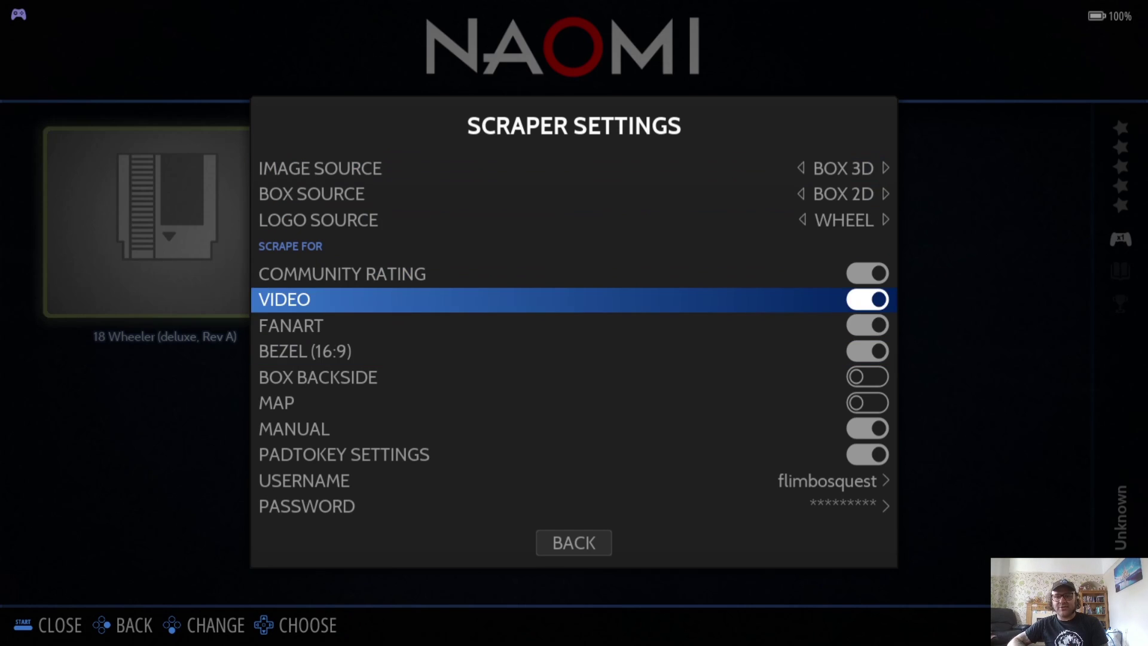
pyautogui.press('Return')
# Start scraping the Naomi game 18 Wheeler (deluxe, Rev A) and return to the game list.
pyautogui.press('Down')
pyautogui.press('Down')
pyautogui.press('Down')
pyautogui.press('Down')
pyautogui.press('Return')
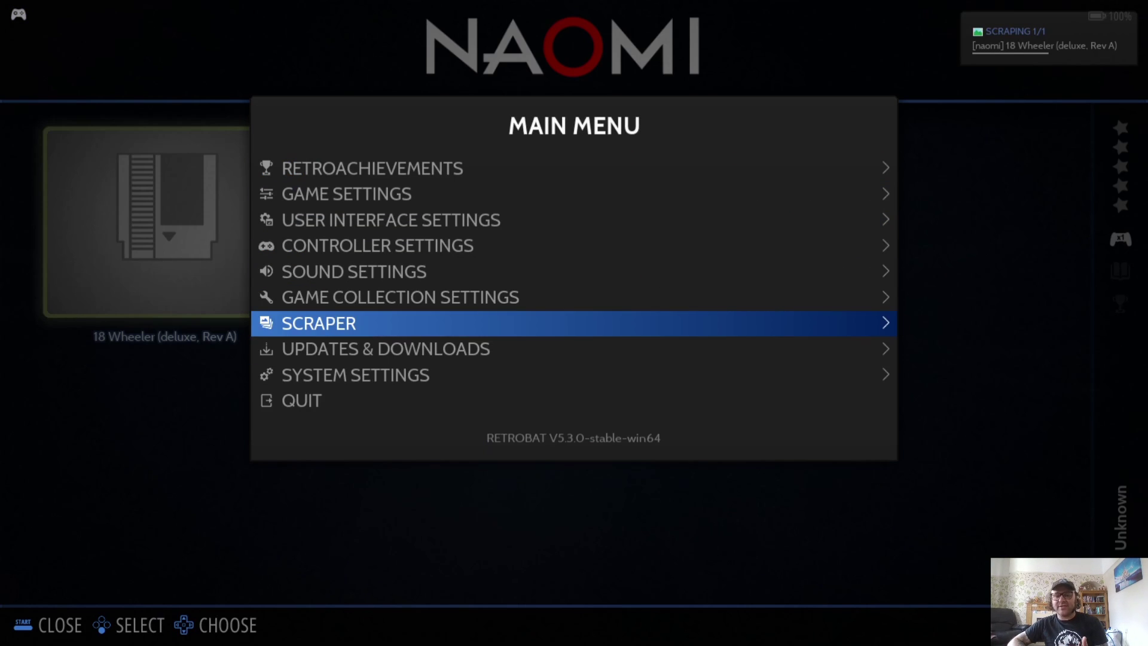
pyautogui.press('Escape')
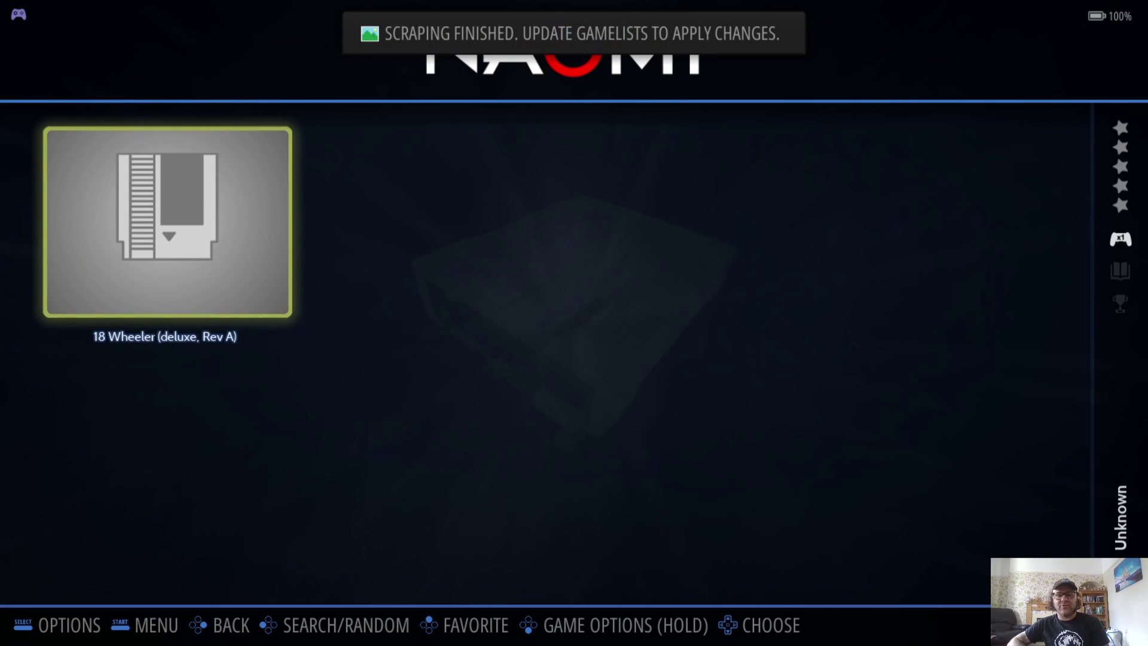
# Update the gamelists from the game settings so the scraped media is applied to the Naomi game.
pyautogui.press('Escape')
pyautogui.press('Down')
pyautogui.press('Return')
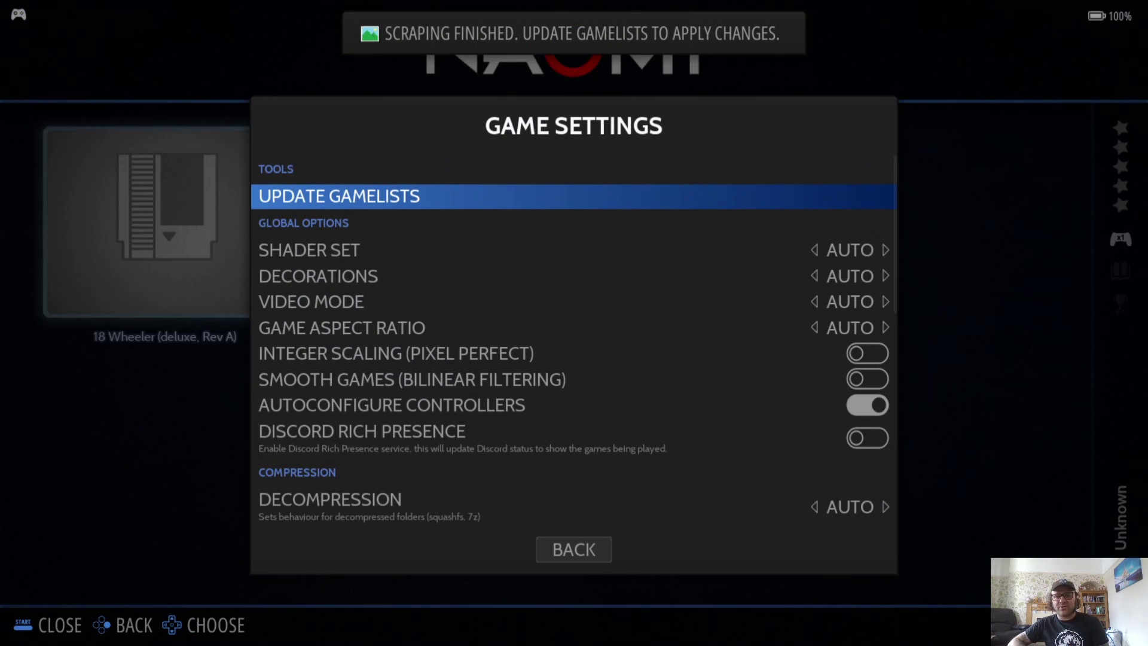
pyautogui.press('Return')
pyautogui.press('Return')
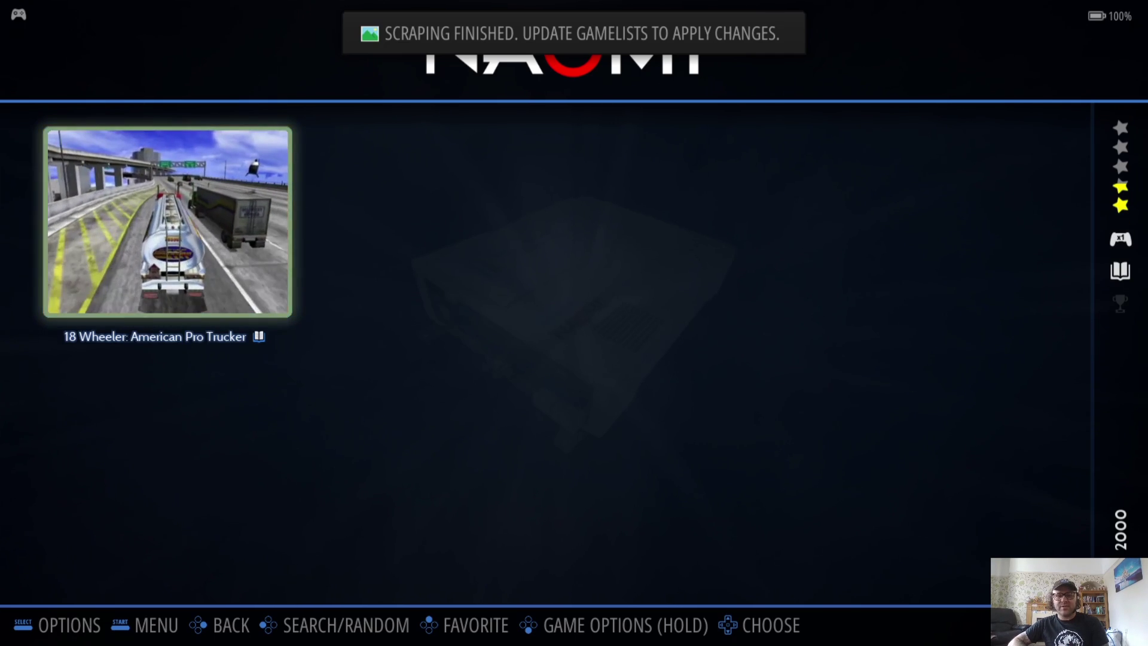
# Open the Emulation settings within the Naomi system's advanced system options.
pyautogui.press('F2')
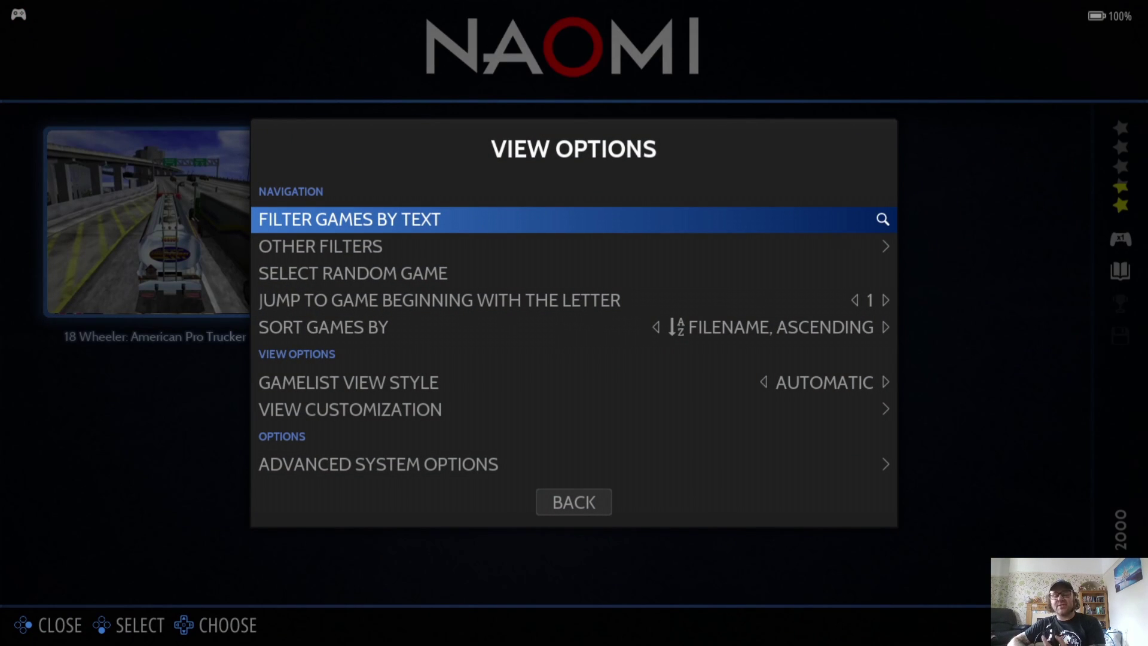
pyautogui.press('Up')
pyautogui.press('Up')
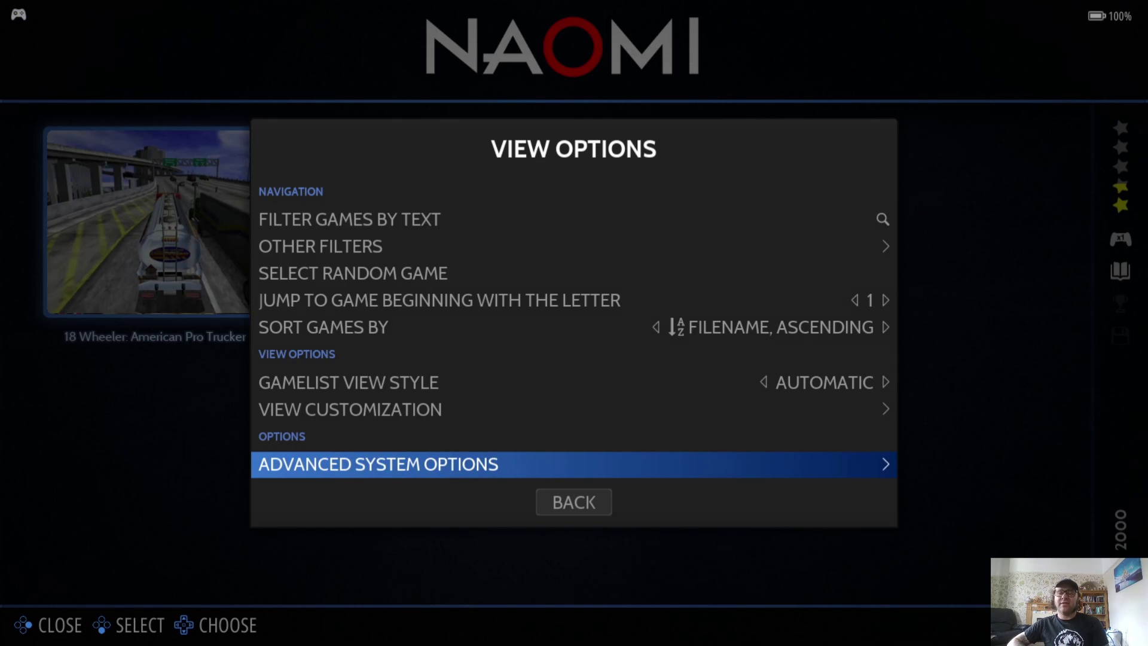
pyautogui.press('Return')
pyautogui.press('Up')
pyautogui.press('Up')
pyautogui.press('Up')
pyautogui.press('Up')
pyautogui.press('Up')
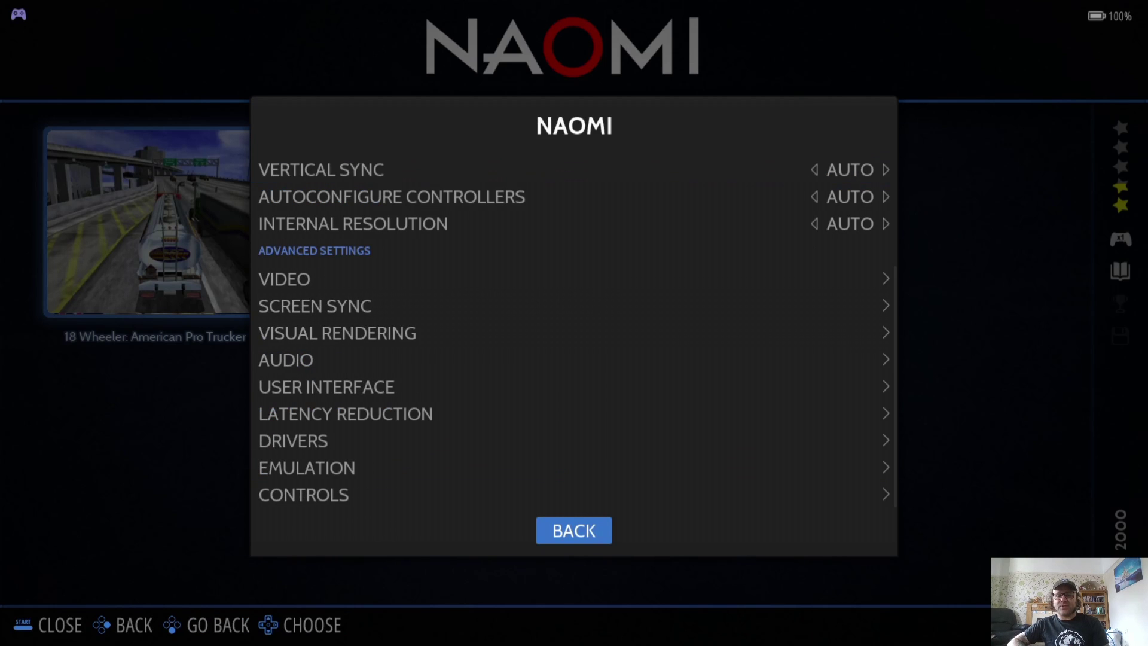
pyautogui.press('Down')
pyautogui.press('Down')
pyautogui.press('Return')
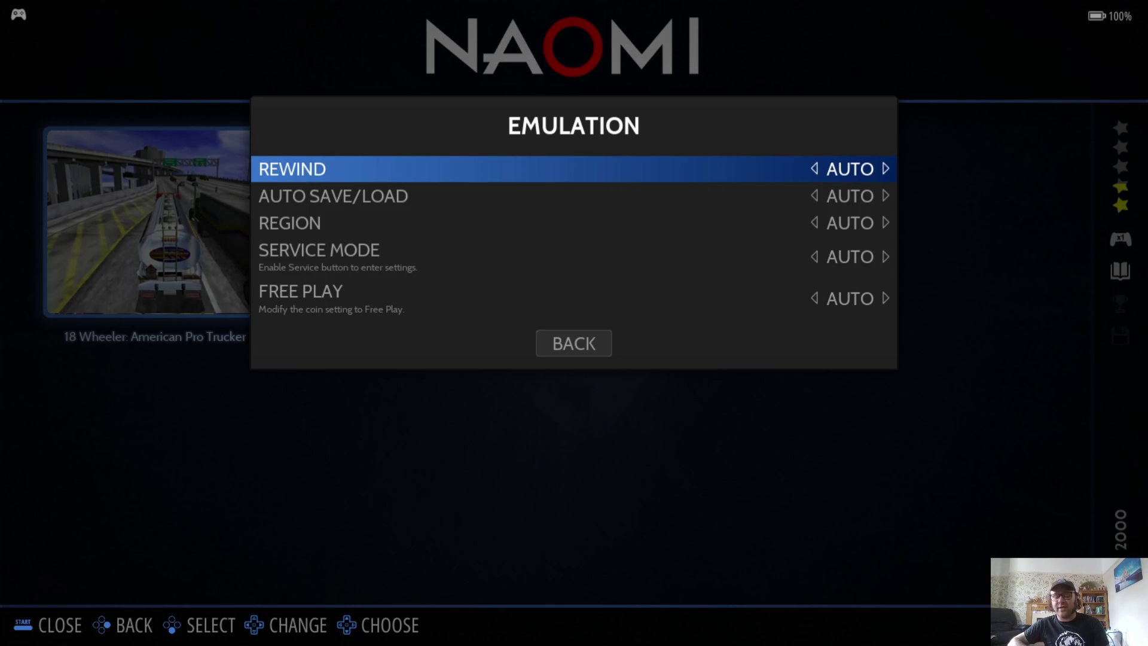
# Set Service Mode to Yes in the Naomi emulation settings.
pyautogui.press('Down')
pyautogui.press('Down')
pyautogui.press('Down')
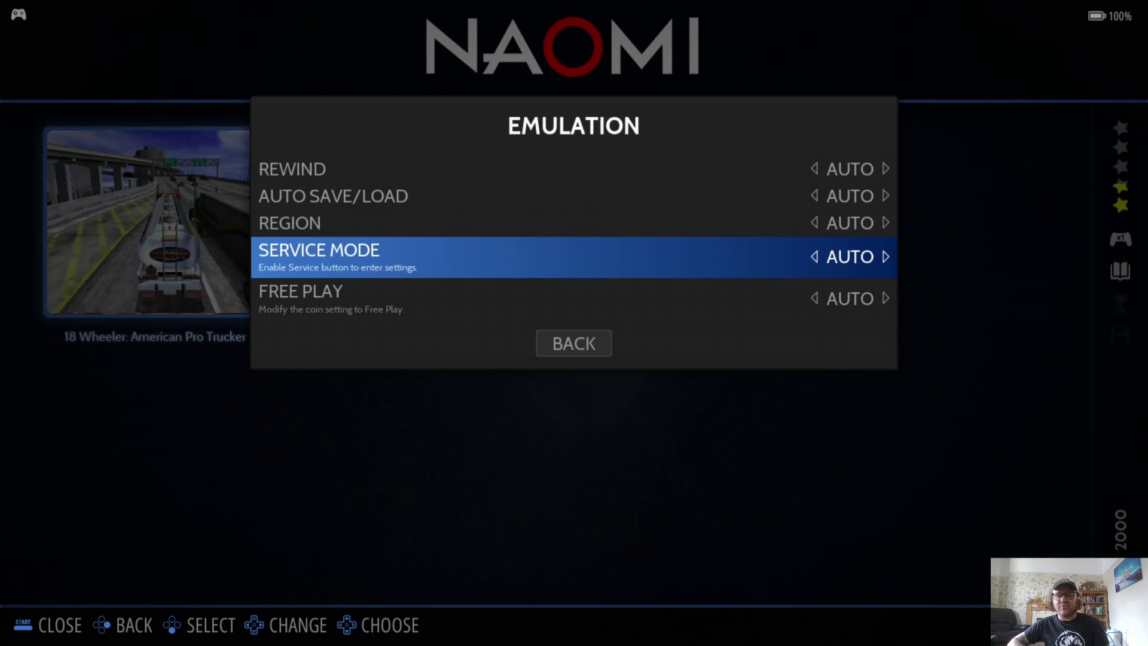
pyautogui.press('Return')
pyautogui.press('Down')
pyautogui.press('Down')
pyautogui.press('Return')
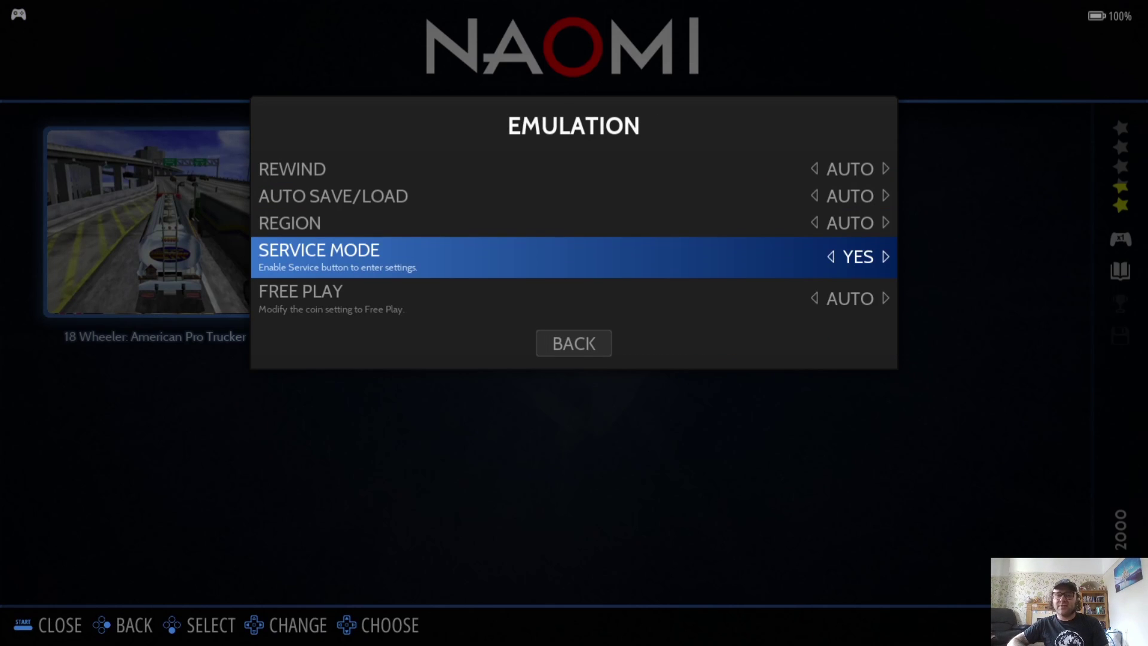
# Enable Free Play in the Naomi emulation settings.
pyautogui.press('Down')
pyautogui.press('Return')
pyautogui.press('Down')
pyautogui.press('Down')
pyautogui.press('Return')
# Leave the settings and launch 18 Wheeler: American Pro Trucker, accepting the launch despite the missing BIOS warning.
pyautogui.press('Escape')
pyautogui.press('Return')
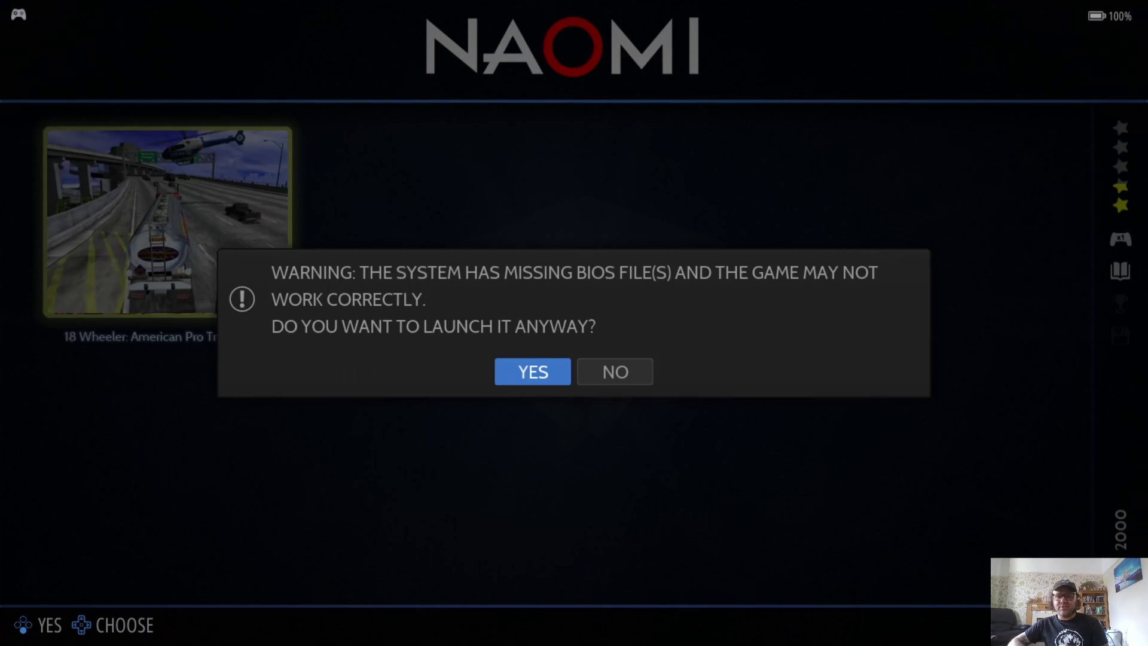
pyautogui.press('Return')
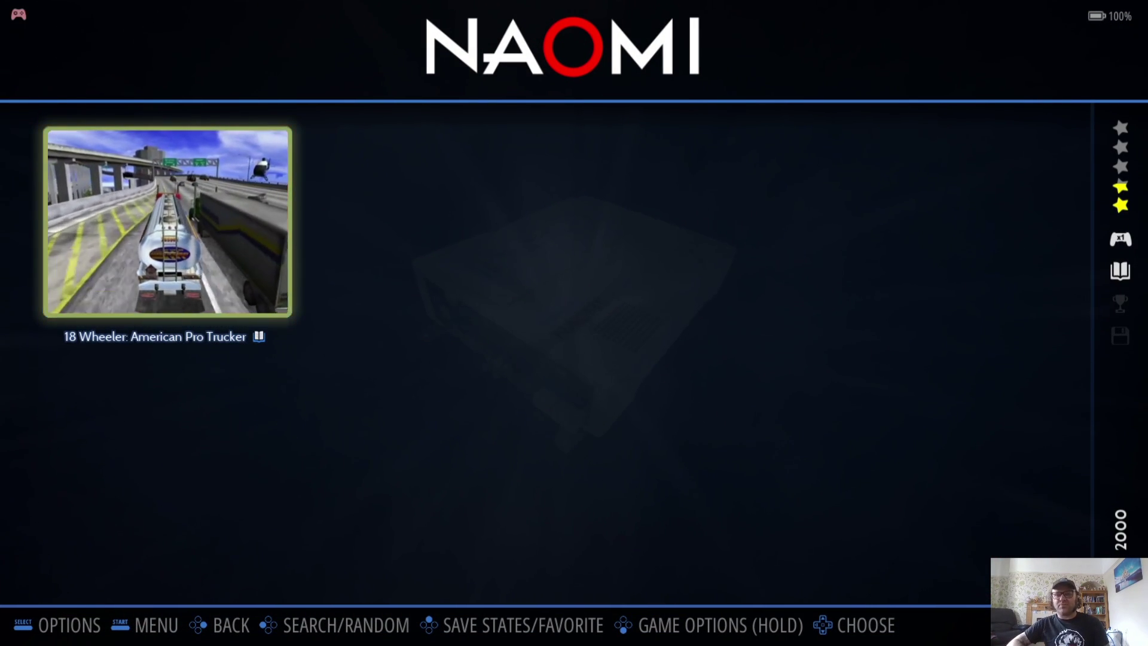
# Set Decorations to None in the Naomi system's advanced system options.
pyautogui.press('F1')
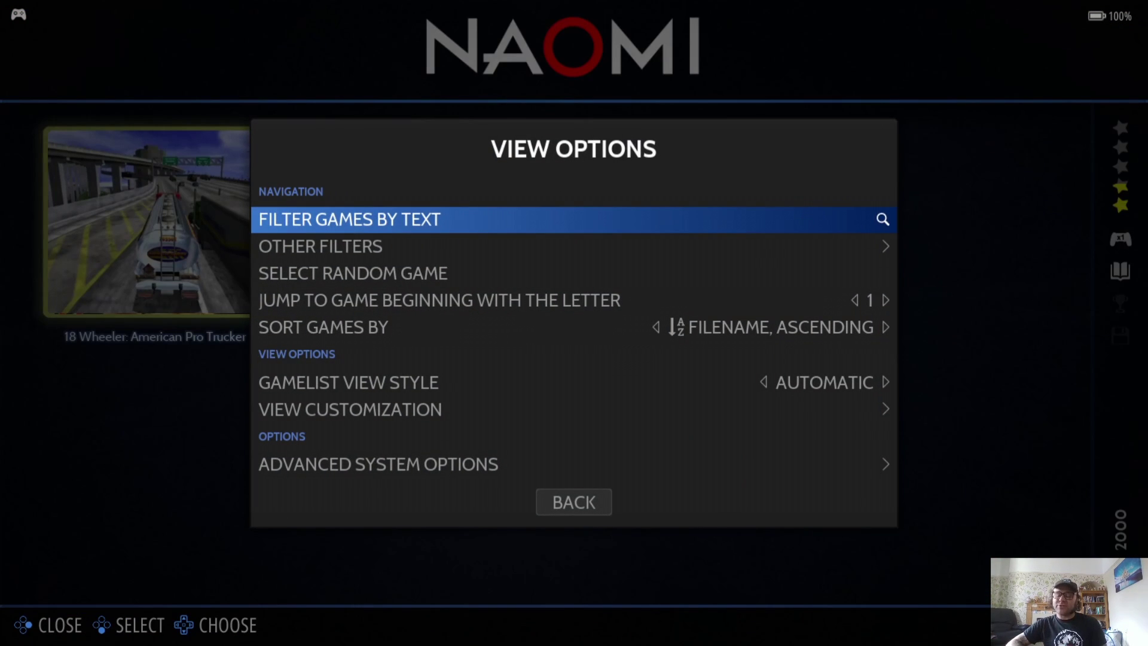
pyautogui.press('Up')
pyautogui.press('Up')
pyautogui.press('Return')
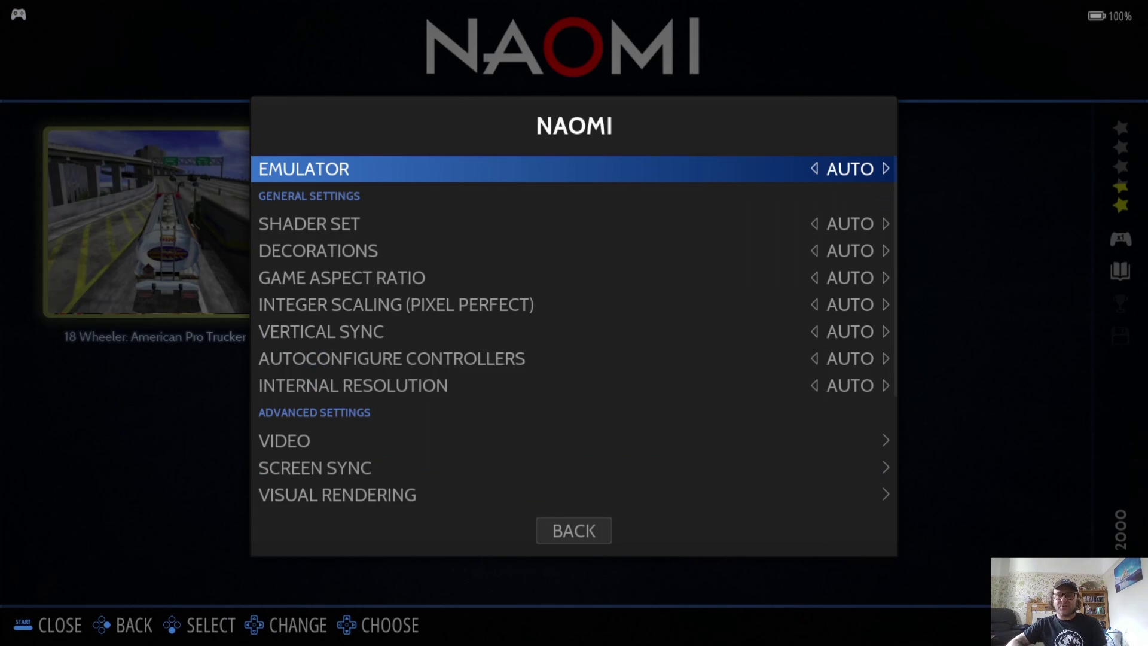
pyautogui.press('Down')
pyautogui.press('Down')
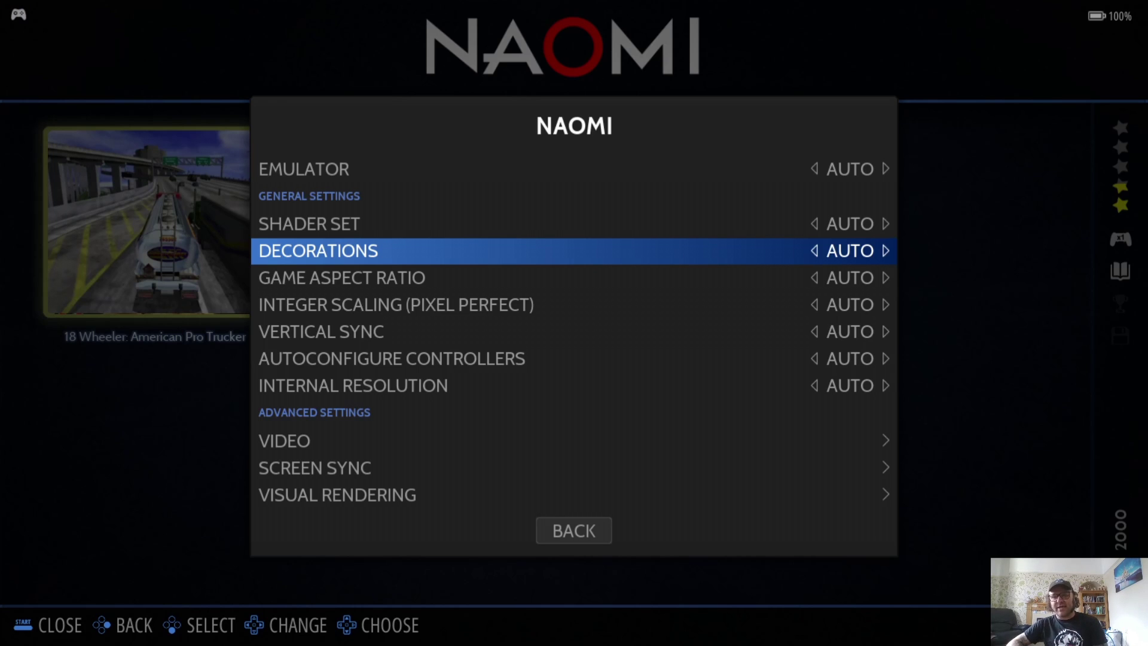
pyautogui.press('Return')
pyautogui.press('Up')
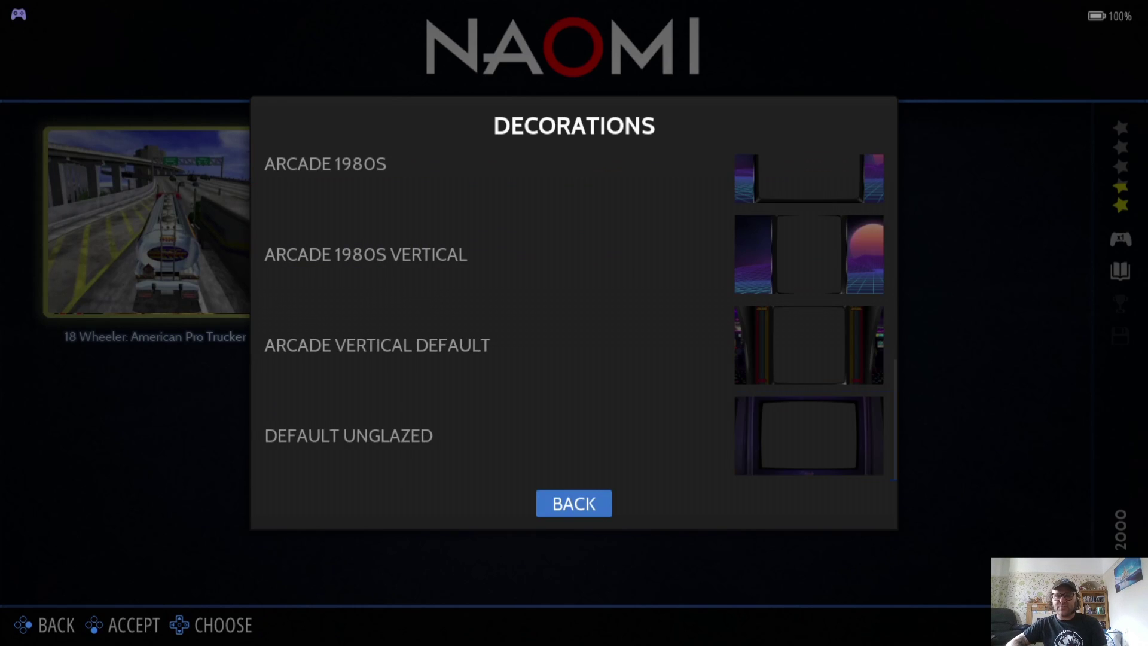
pyautogui.press('Down')
pyautogui.press('Down')
pyautogui.press('Down')
pyautogui.press('Return')
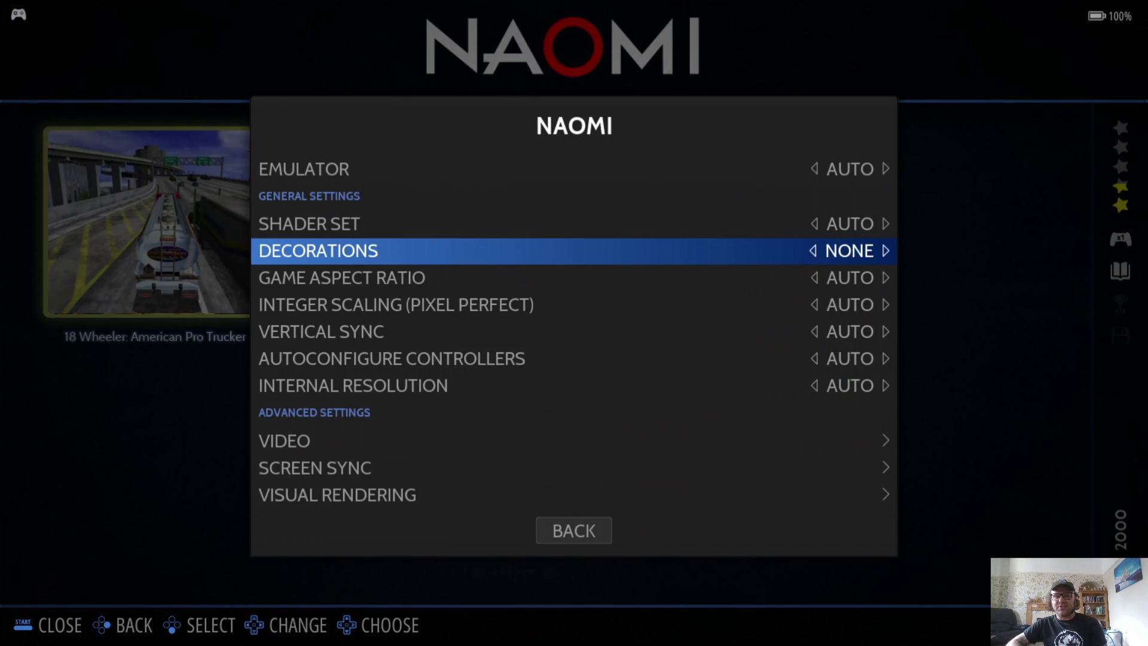
# Set the Naomi system's Shader Set to Enhanced.
pyautogui.press('Up')
pyautogui.press('Return')
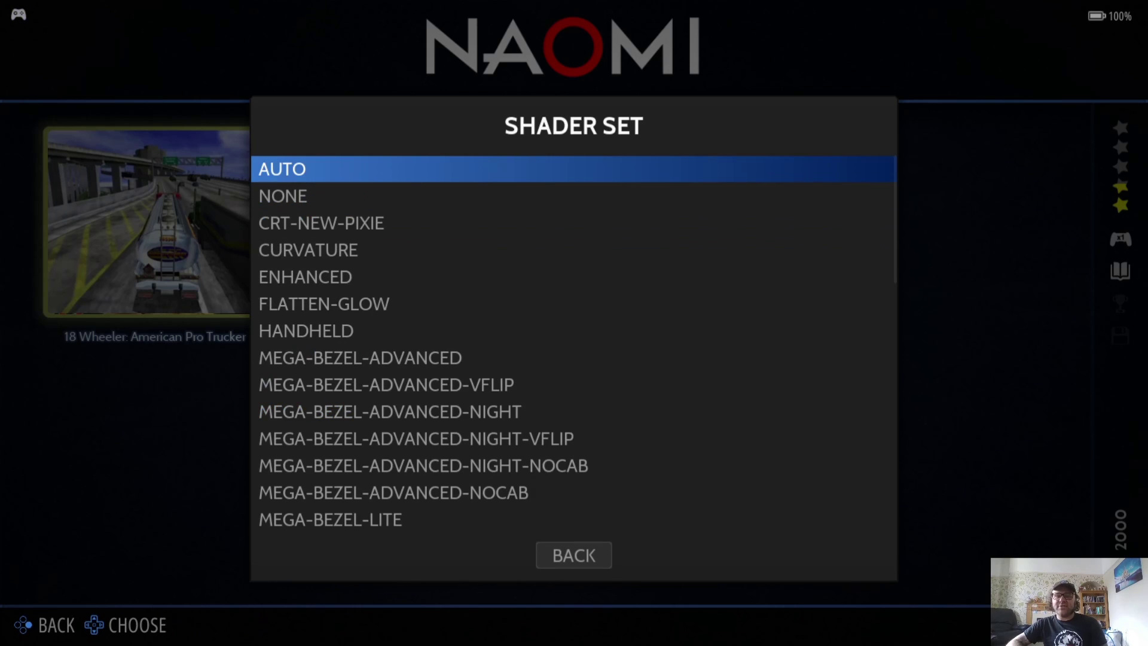
pyautogui.press('Down')
pyautogui.press('Down')
pyautogui.press('Down')
pyautogui.press('Down')
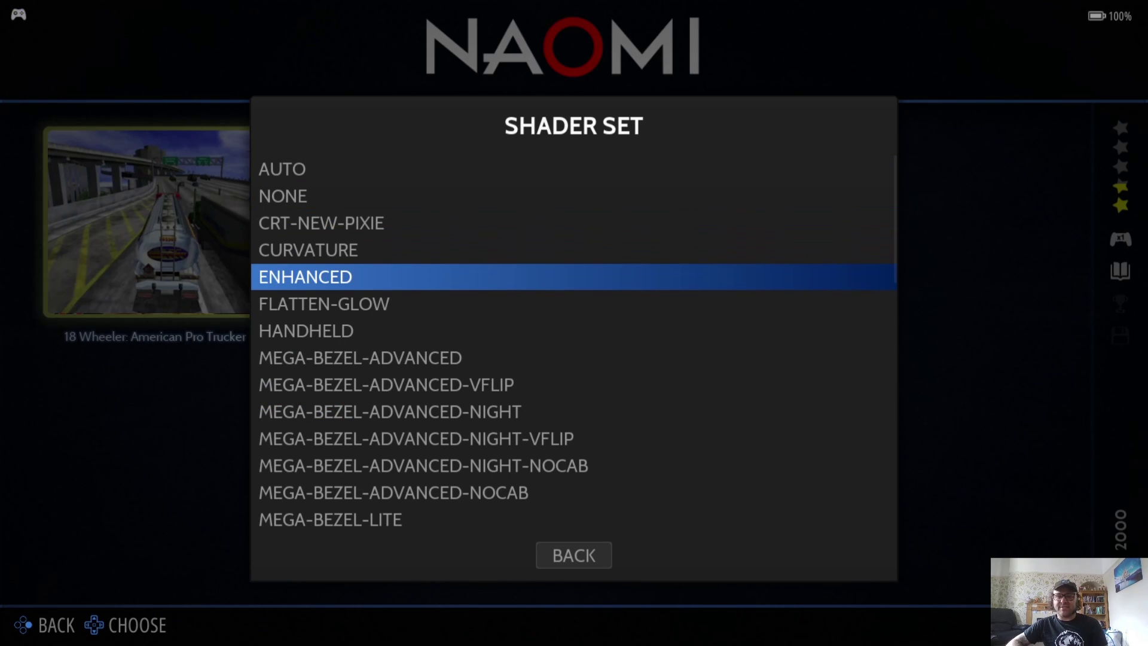
pyautogui.press('Return')
# Set the Naomi system's Game Aspect Ratio to 16/9.
pyautogui.press('Down')
pyautogui.press('Down')
pyautogui.press('Return')
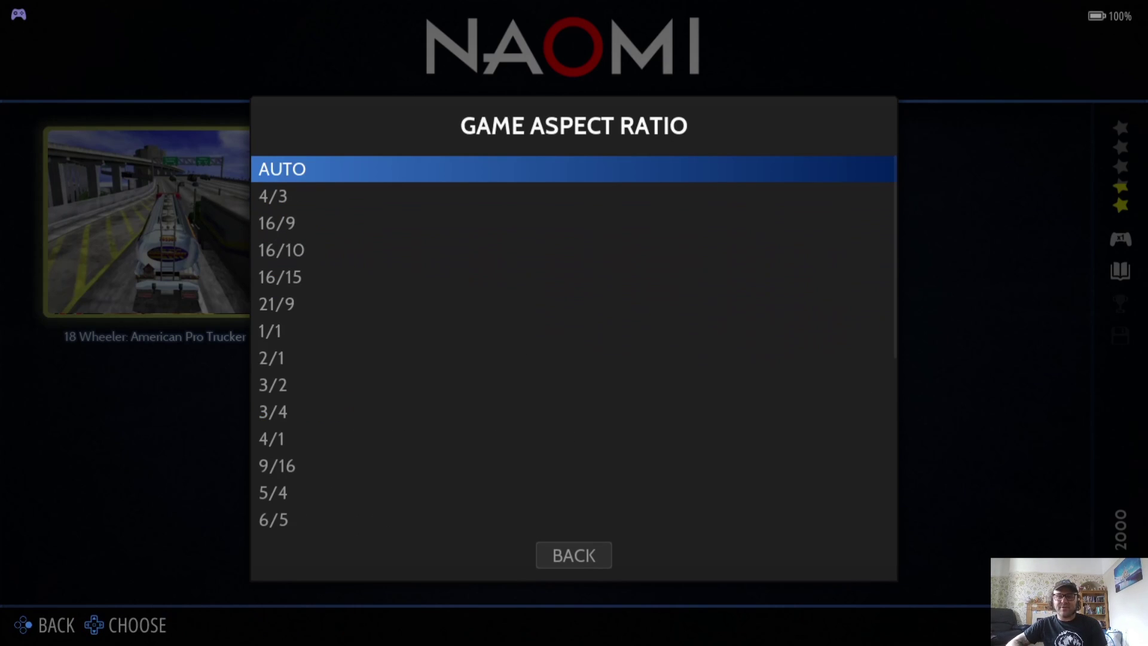
pyautogui.press('Down')
pyautogui.press('Down')
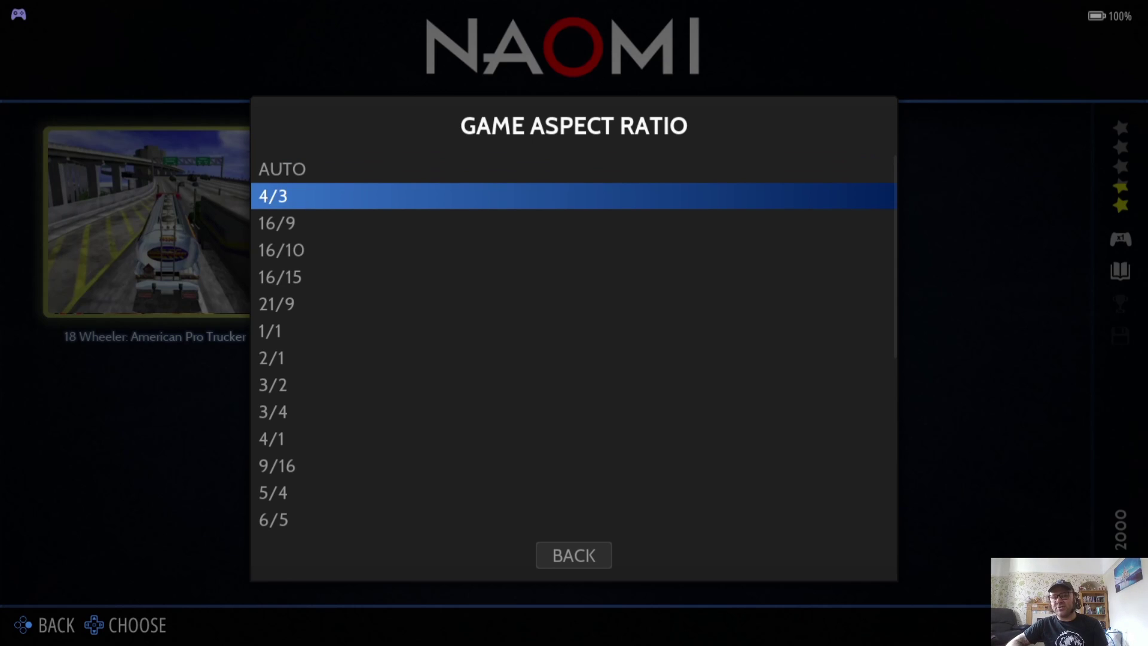
pyautogui.press('Return')
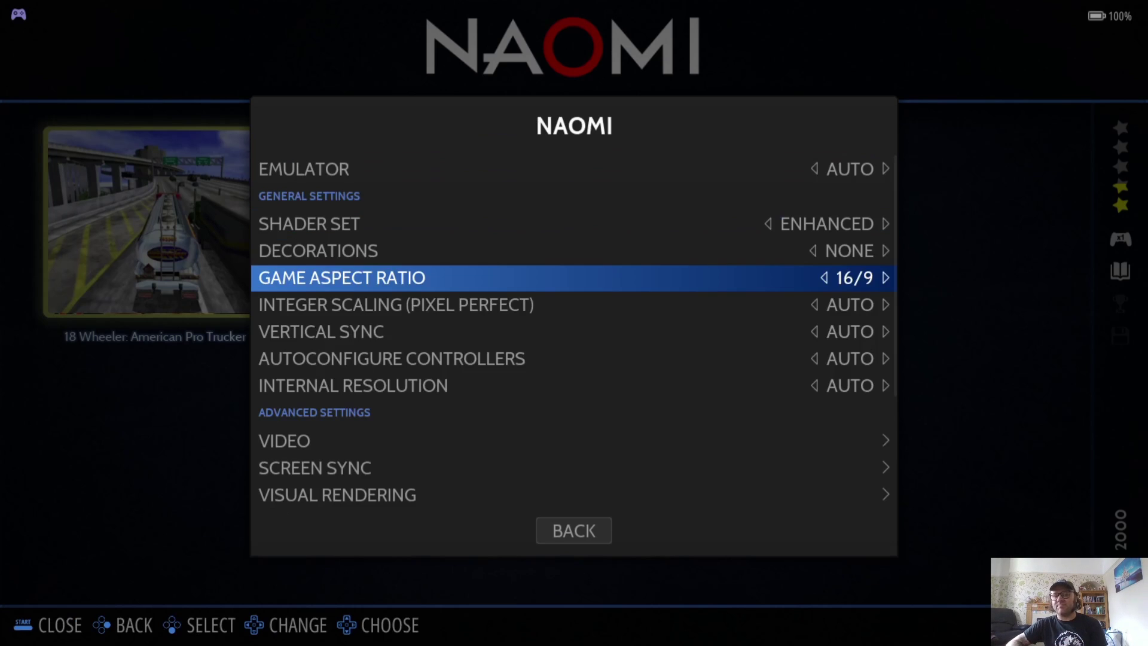
# Turn on Integer Scaling (Pixel Perfect) for the Naomi system.
pyautogui.press('Down')
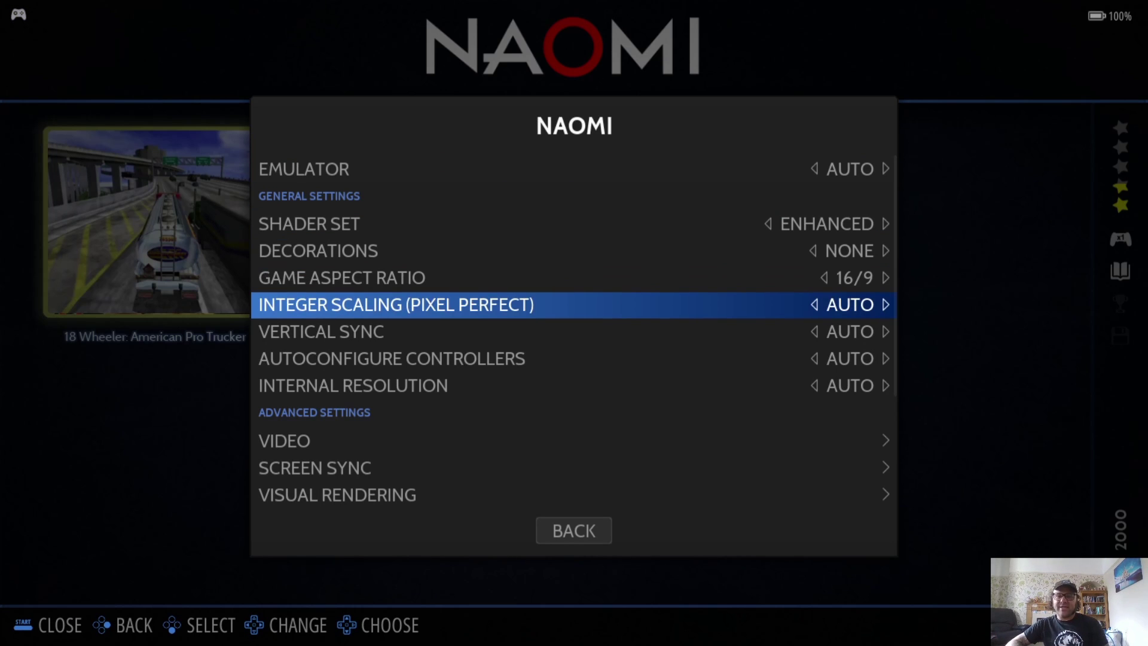
pyautogui.press('Return')
pyautogui.press('Down')
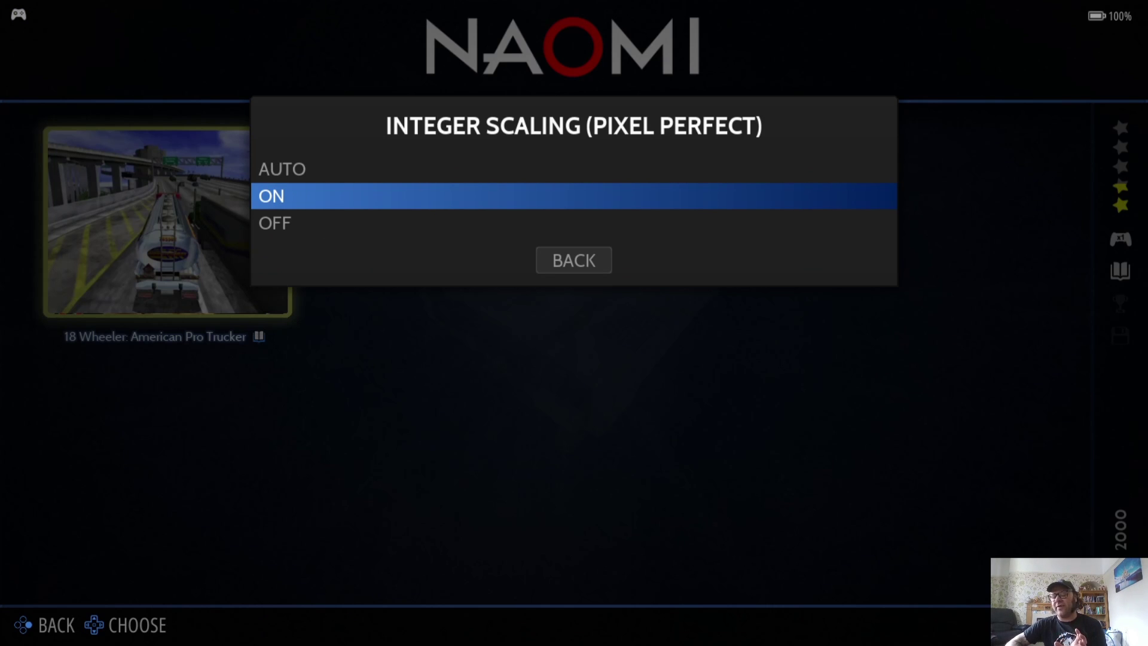
pyautogui.press('Return')
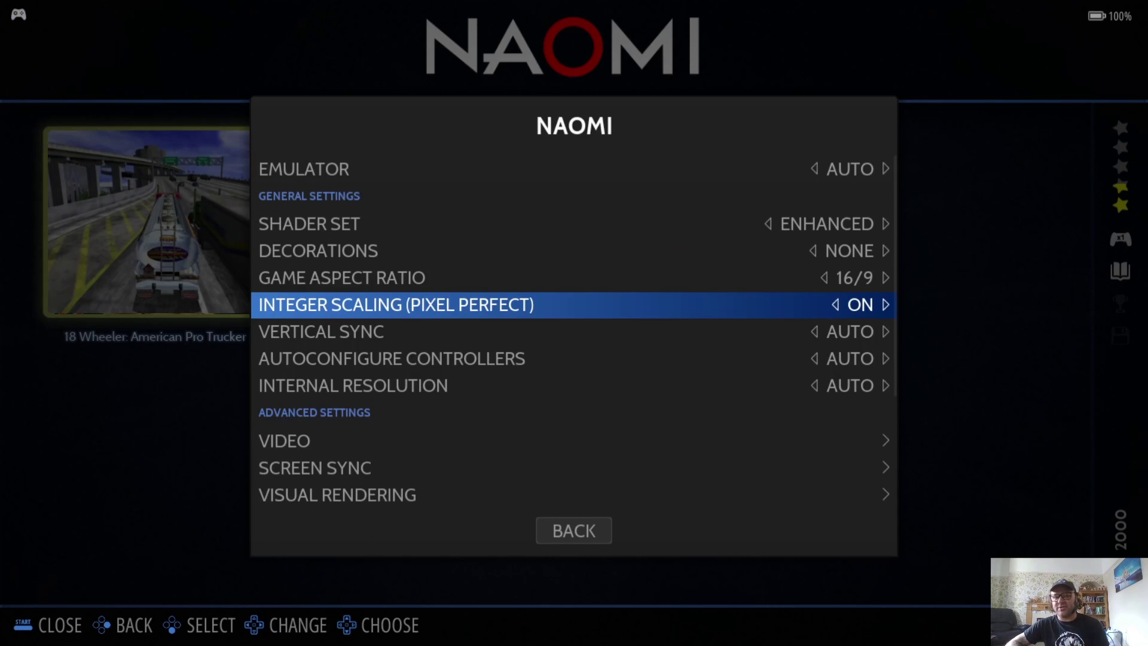
# Set Vertical Sync to Yes for the Naomi system.
pyautogui.press('Down')
pyautogui.press('Return')
pyautogui.press('Down')
pyautogui.press('Down')
pyautogui.press('Return')
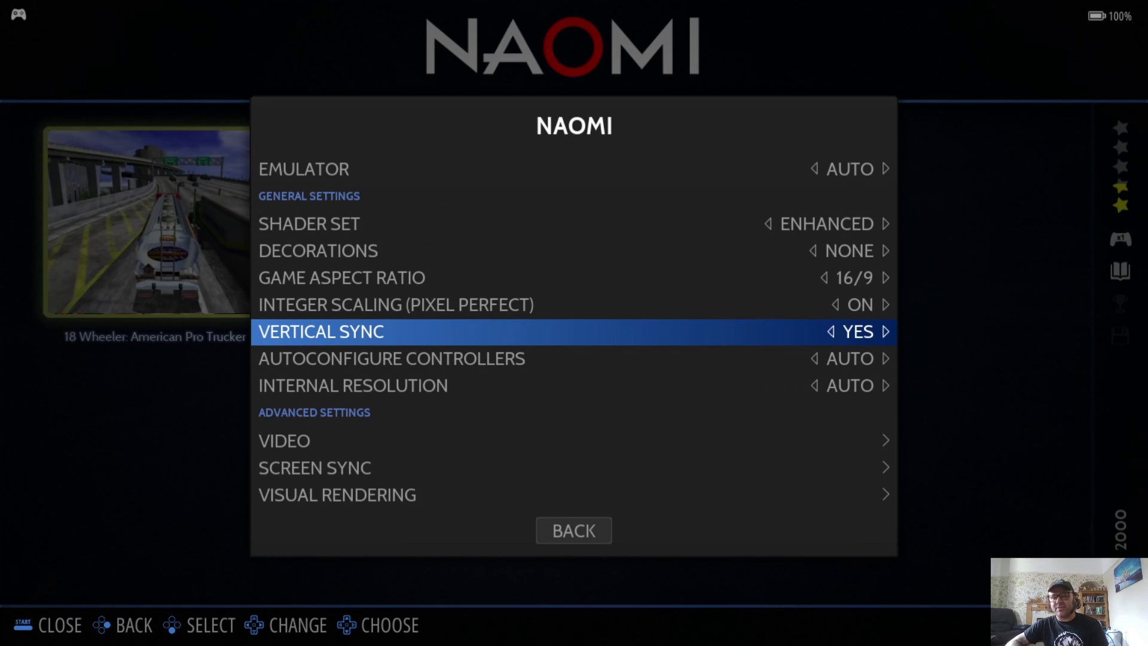
# Open the Controls settings under the Naomi system's advanced settings.
pyautogui.press('Down')
pyautogui.press('Down')
pyautogui.press('Down')
pyautogui.press('Down')
pyautogui.press('Down')
pyautogui.press('Down')
pyautogui.press('Down')
pyautogui.press('Down')
pyautogui.press('Down')
pyautogui.press('Down')
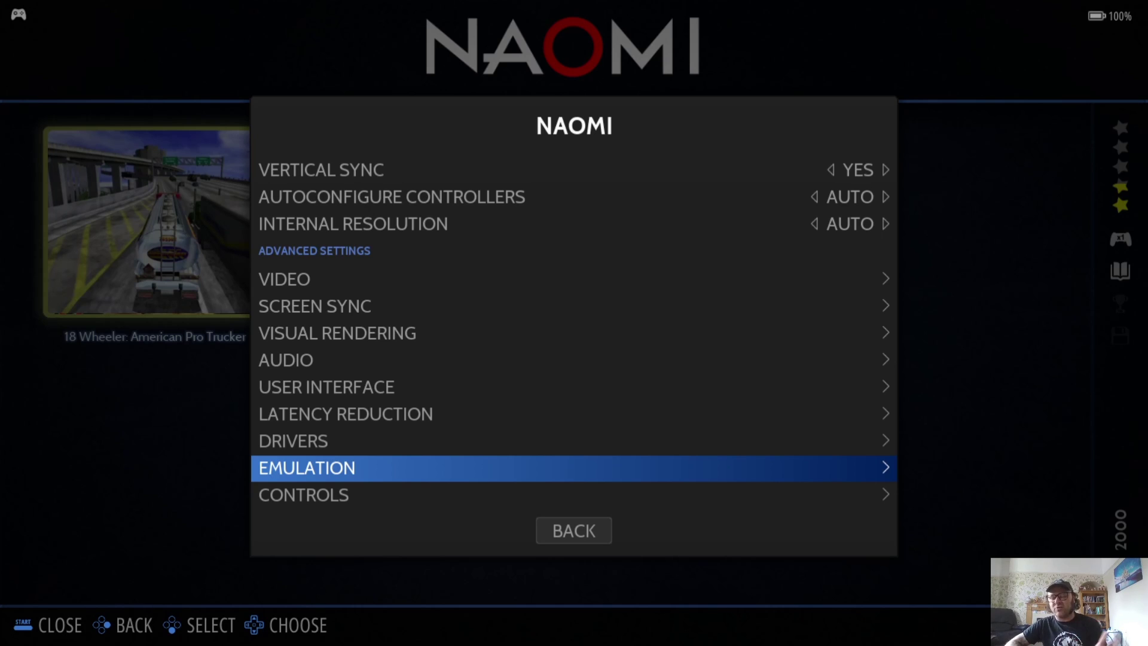
pyautogui.press('Down')
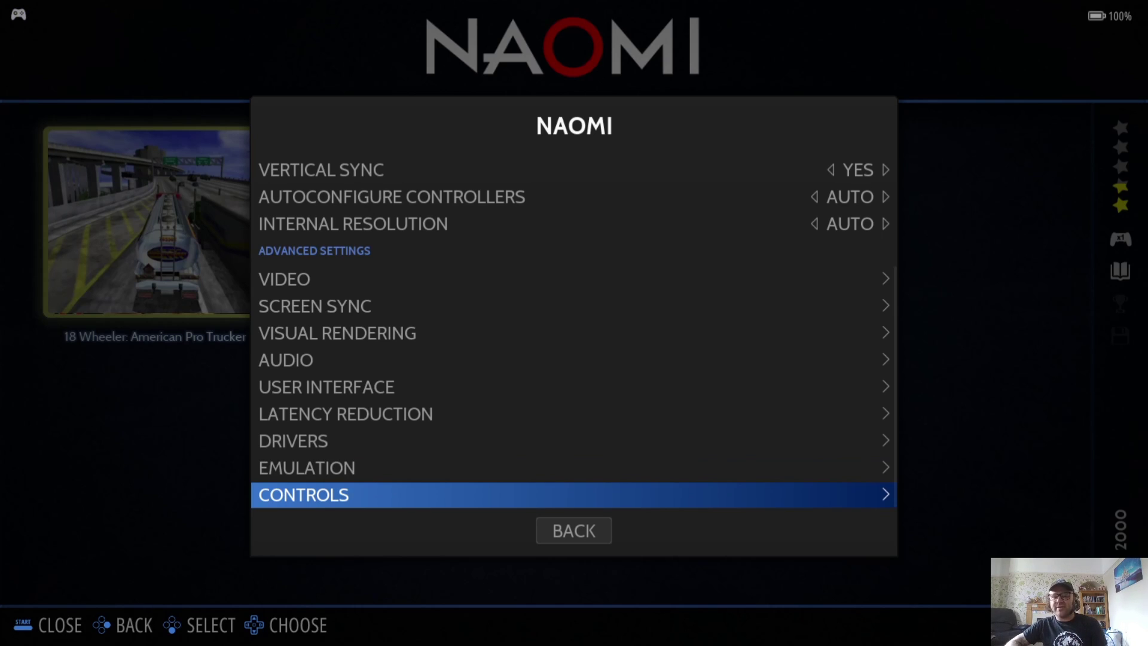
pyautogui.press('Return')
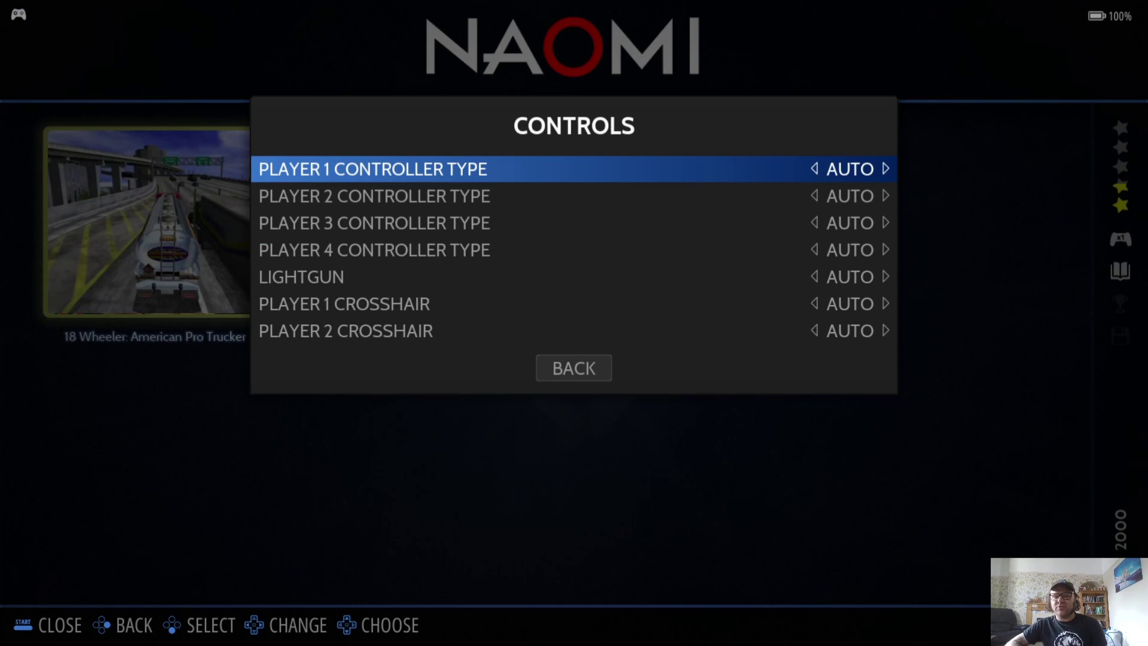
# Look through the Player 1 controller types and set the type to Dreamcast Controller.
pyautogui.press('Return')
pyautogui.press('Down')
pyautogui.press('Down')
pyautogui.press('Down')
pyautogui.press('Down')
pyautogui.press('Down')
pyautogui.press('Down')
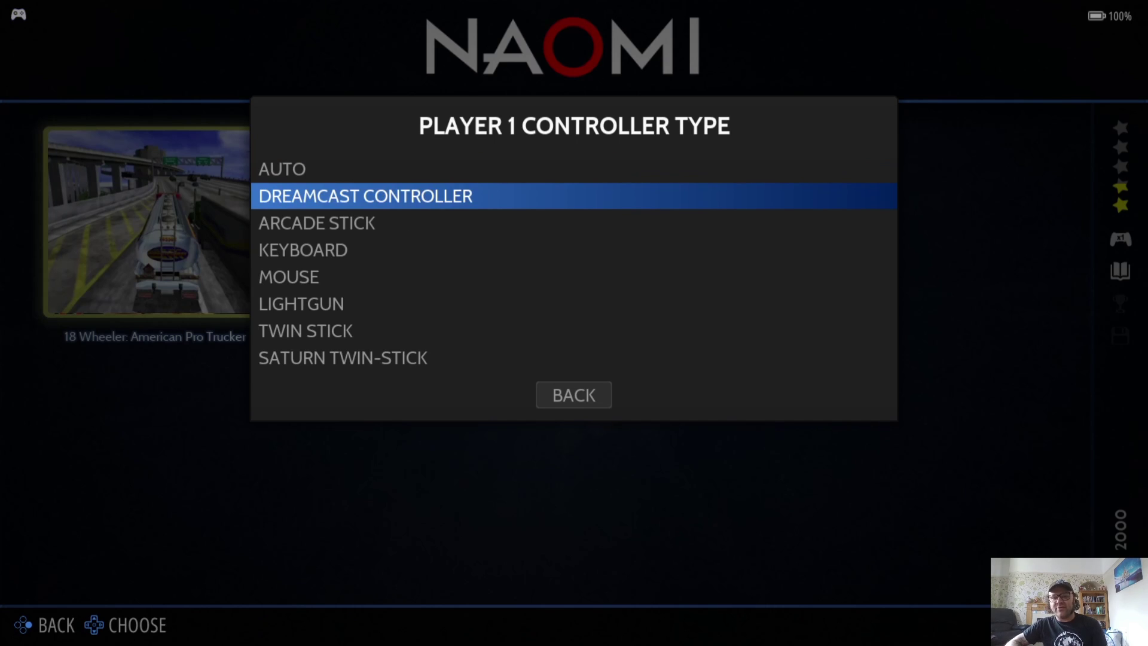
pyautogui.press('Down')
pyautogui.press('Down')
pyautogui.press('Down')
pyautogui.press('Down')
pyautogui.press('Down')
pyautogui.press('Down')
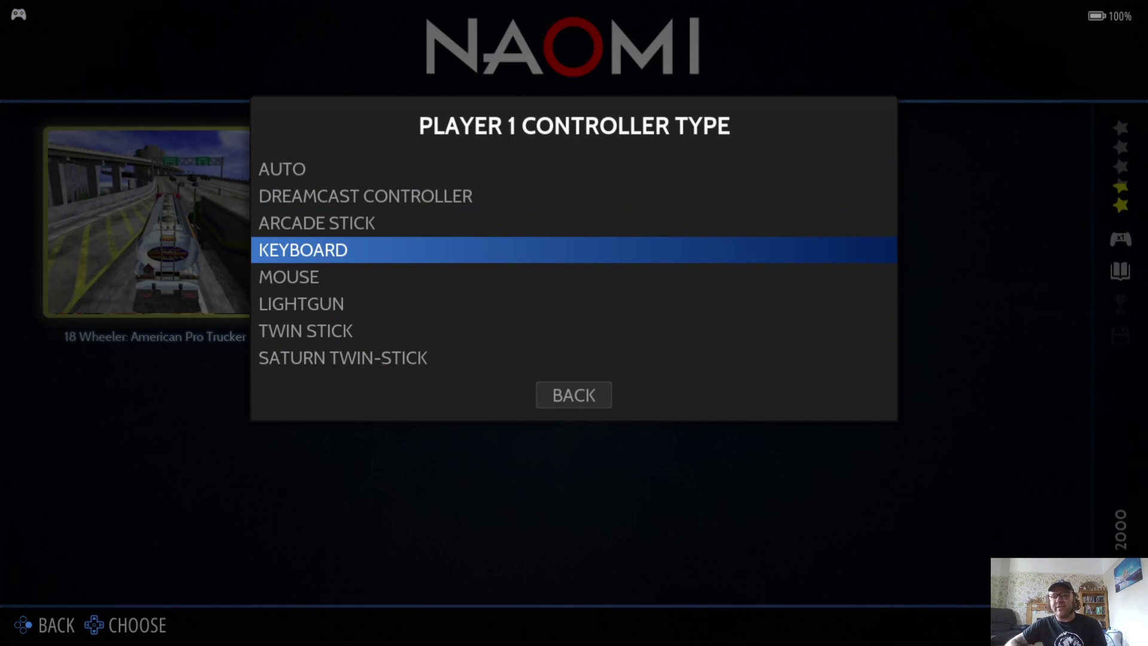
pyautogui.press('Down')
pyautogui.press('Down')
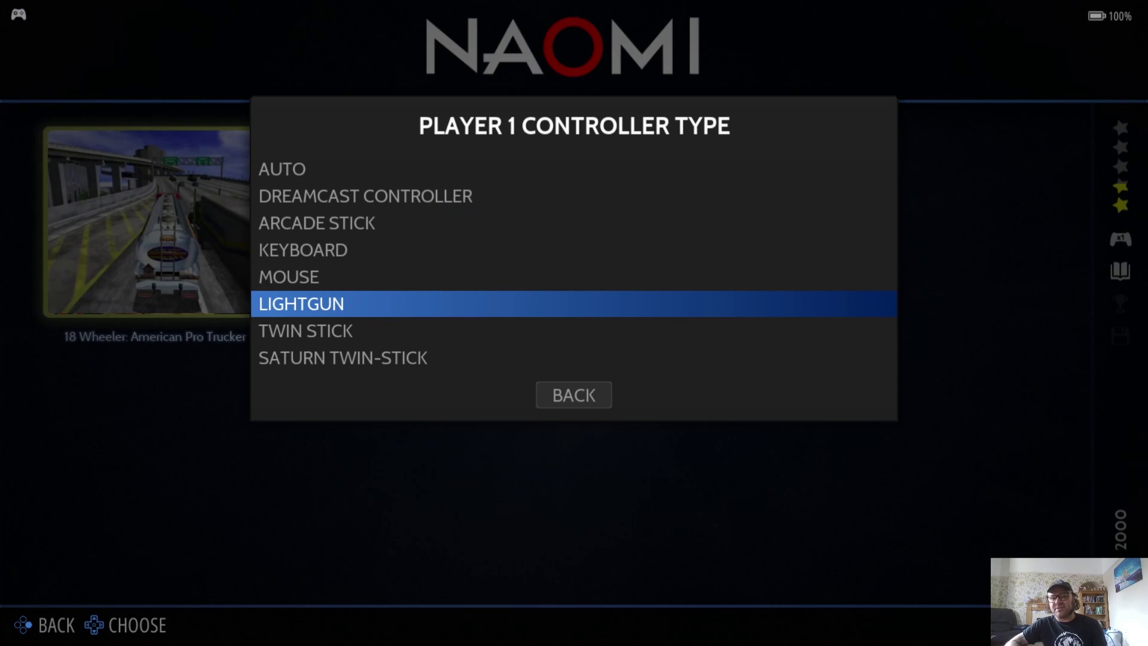
pyautogui.press('Up')
pyautogui.press('Up')
pyautogui.press('Up')
pyautogui.press('Up')
pyautogui.press('Up')
pyautogui.press('Down')
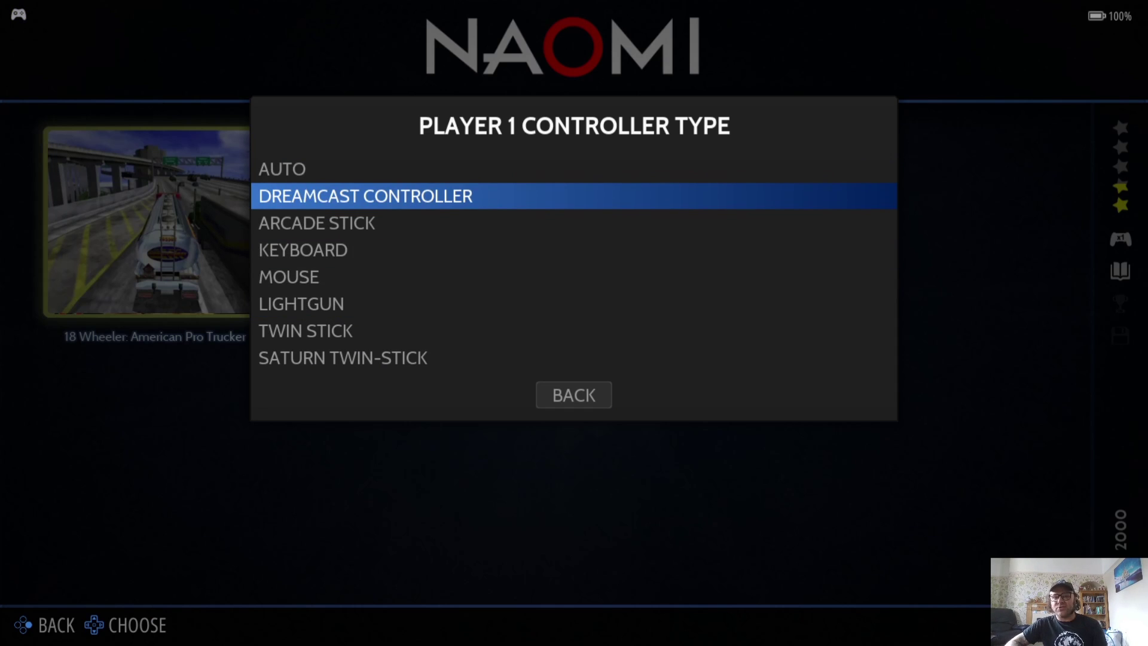
pyautogui.press('Return')
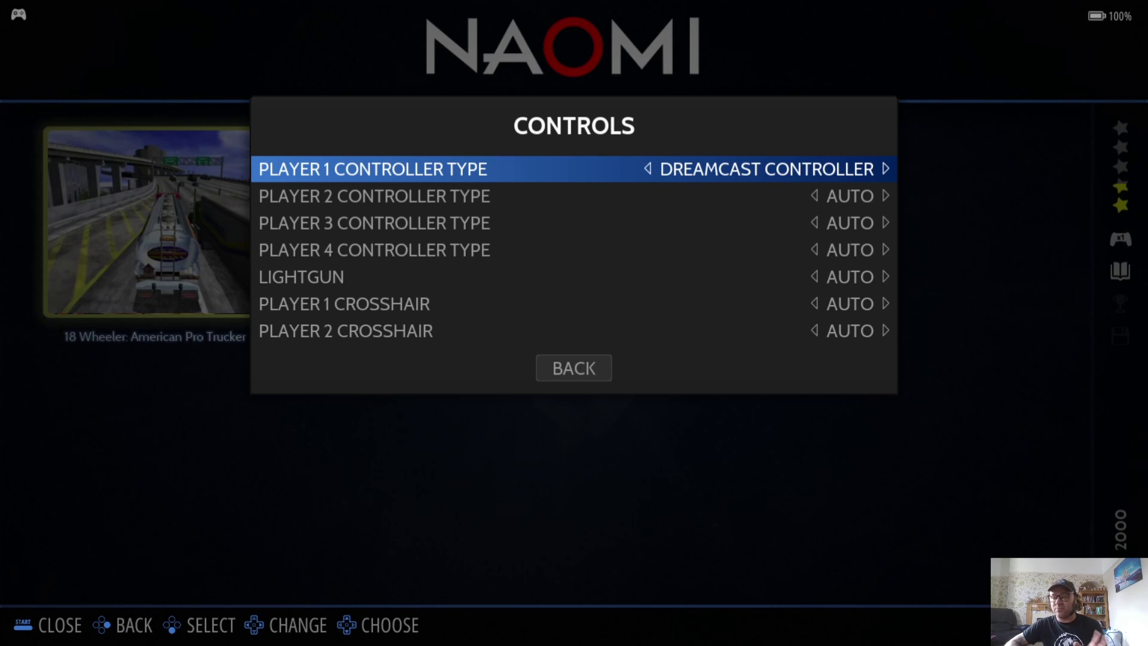
# Launch 18 Wheeler: American Pro Trucker from the Naomi game list and proceed to its truck selection.
pyautogui.press('BackSpace')
pyautogui.press('BackSpace')
pyautogui.press('BackSpace')
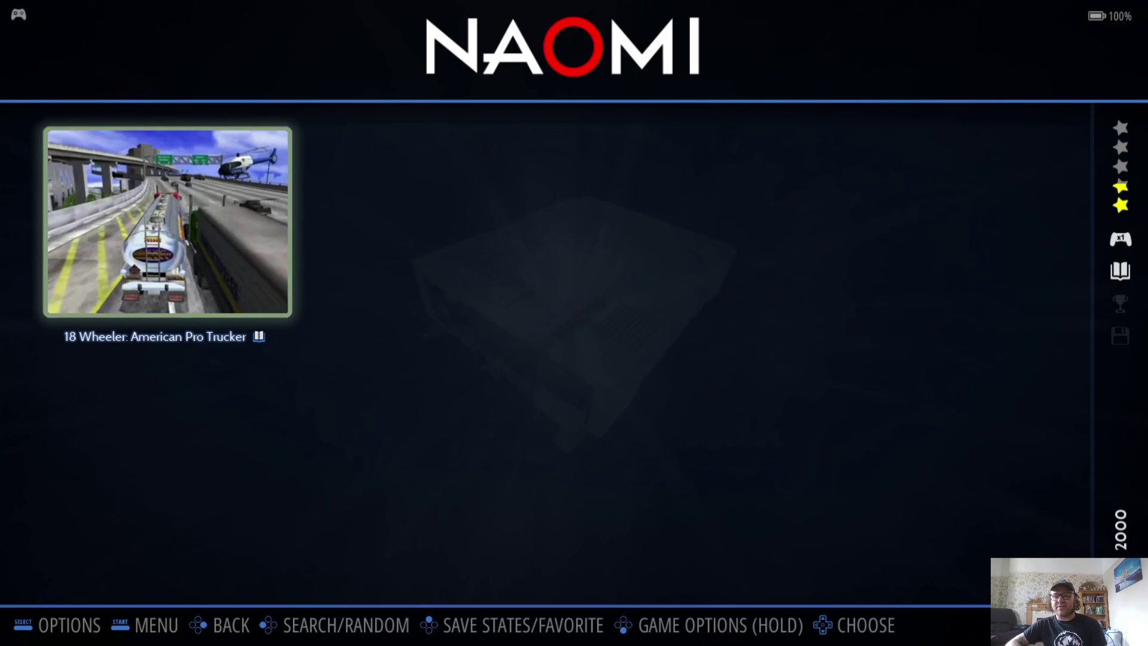
pyautogui.press('Return')
pyautogui.press('Return')
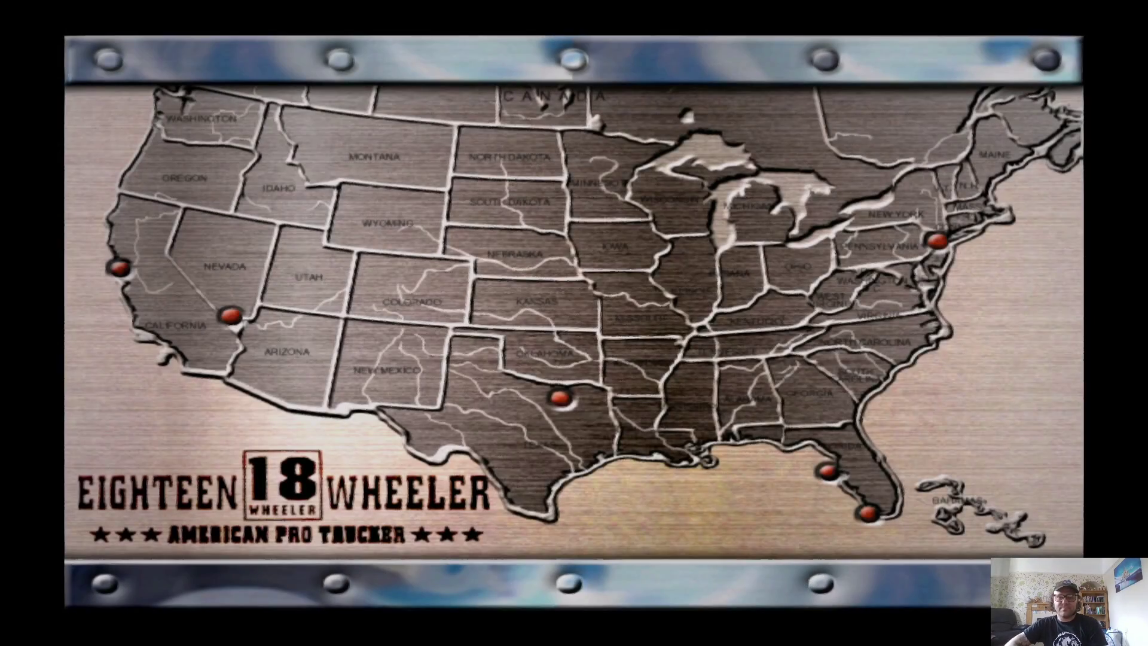
pyautogui.press('Return')
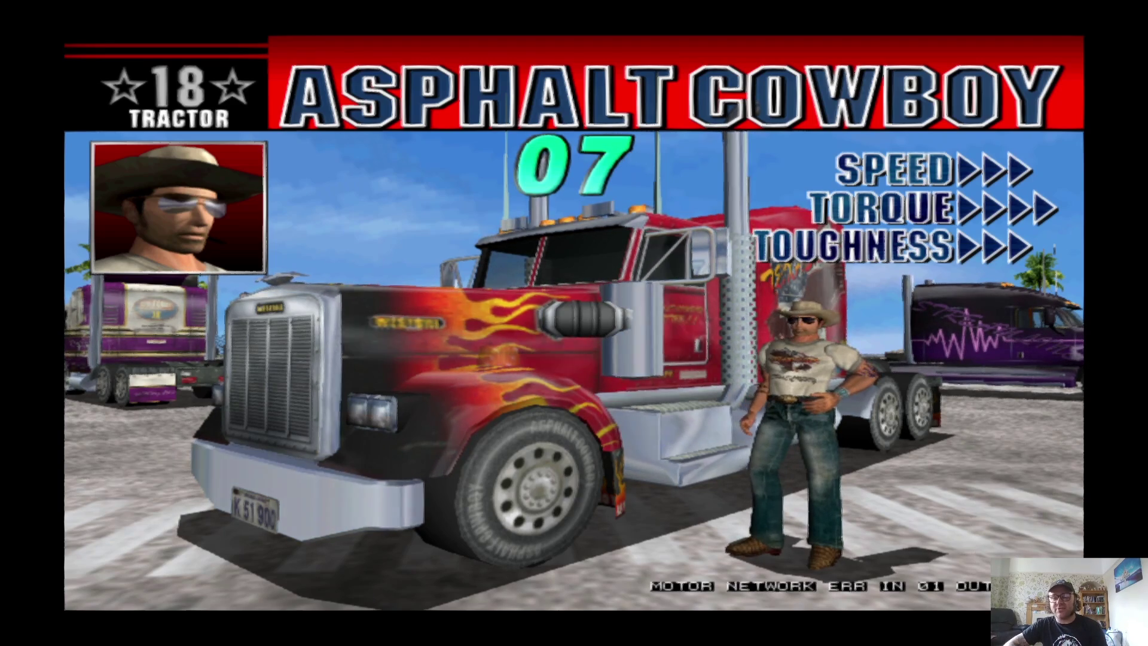
# Choose the Asphalt Cowboy truck in 18 Wheeler: American Pro Trucker and start the Key West stage.
pyautogui.press('Return')
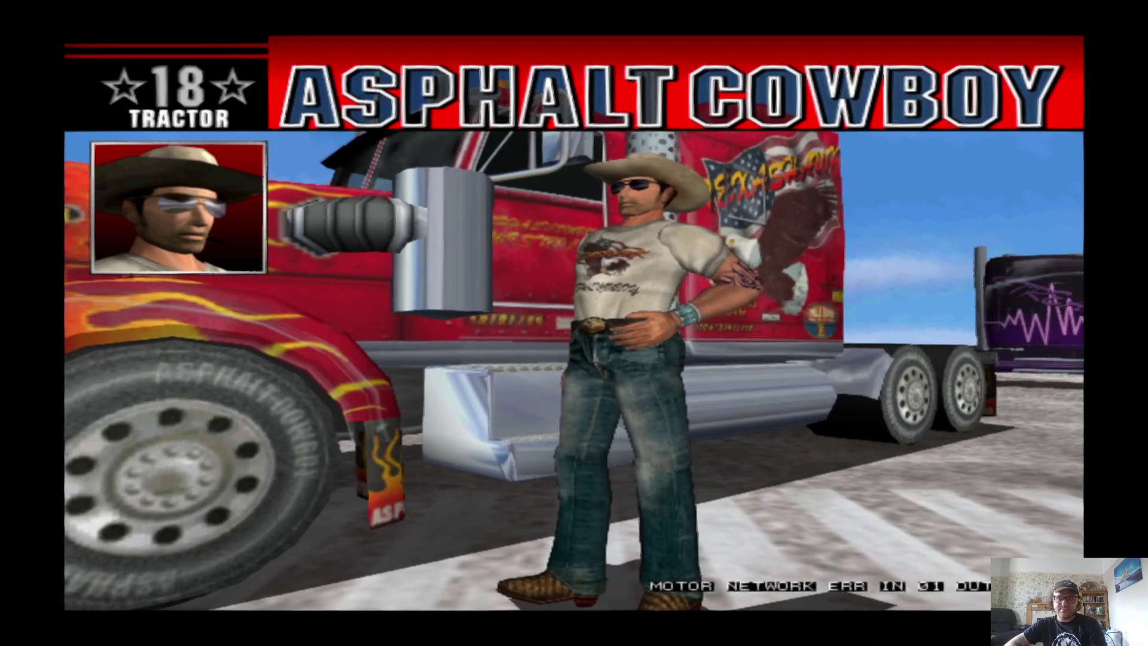
pyautogui.press('Return')
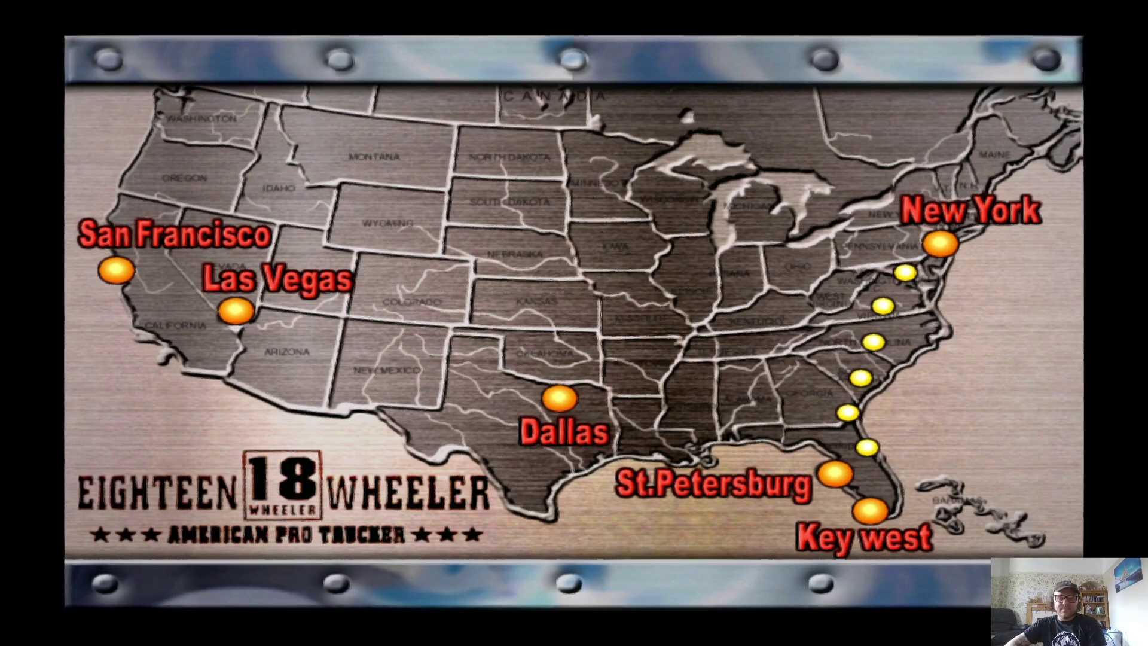
pyautogui.press('Return')
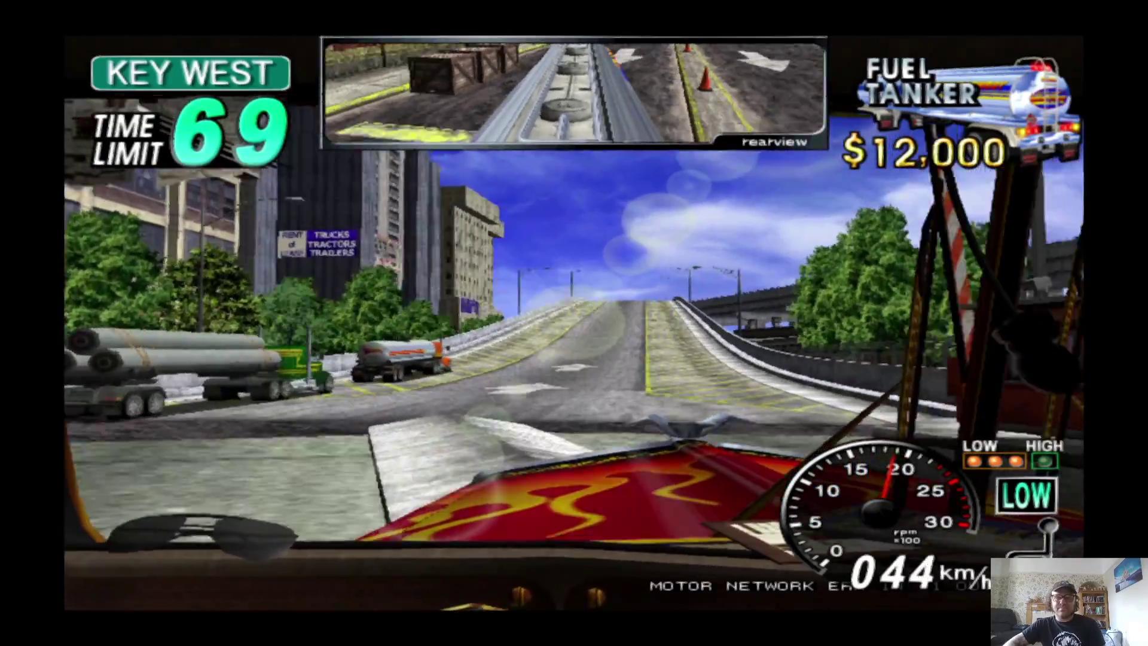
# Accelerate the fuel tanker along the Key West road in low gear to test the game.
pyautogui.press('Up')
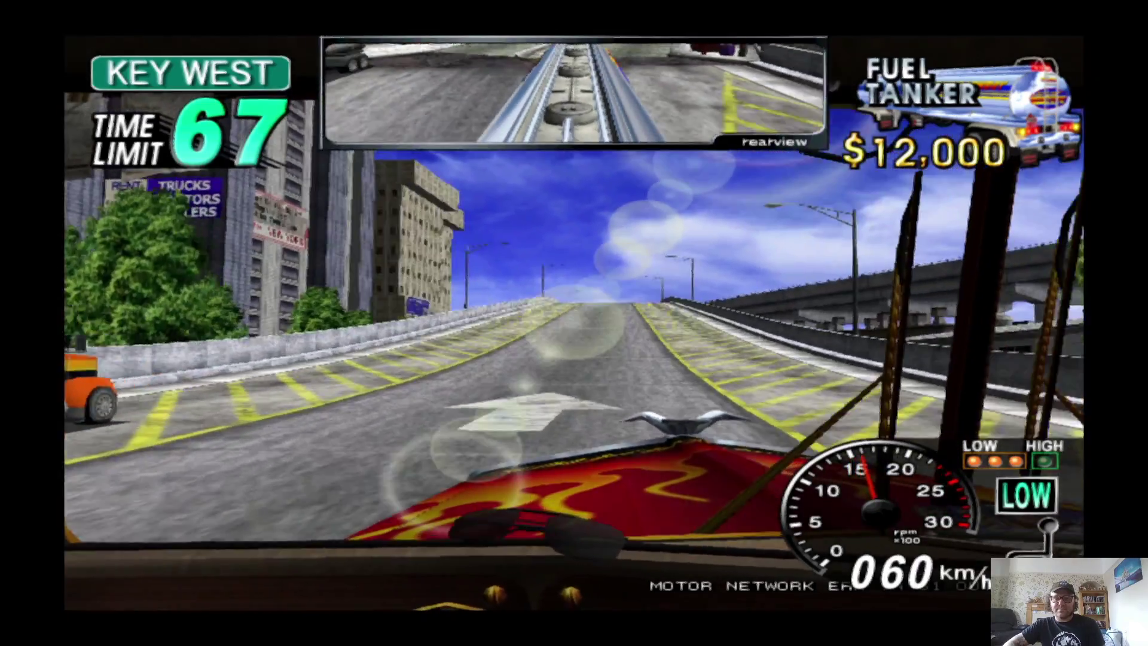
pyautogui.press('Up')
pyautogui.press('Up')
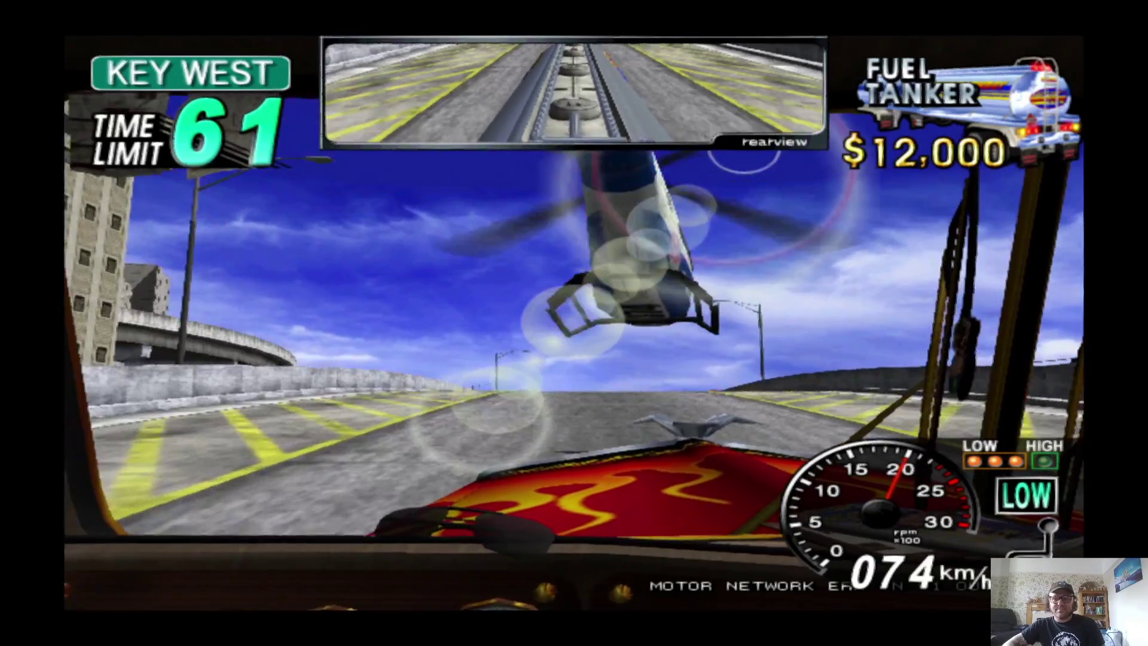
pyautogui.press('Up')
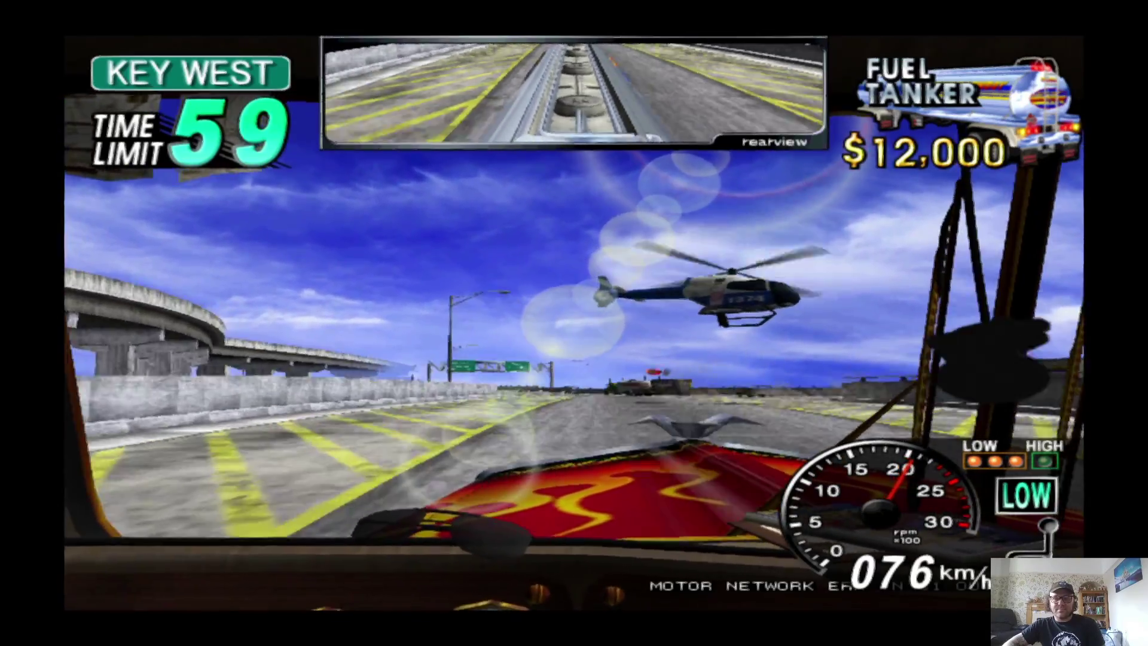
pyautogui.press('Up')
# Try the outside camera view and the reverse and high gears while driving the truck in traffic.
pyautogui.press('v')
pyautogui.press('v')
pyautogui.press('r')
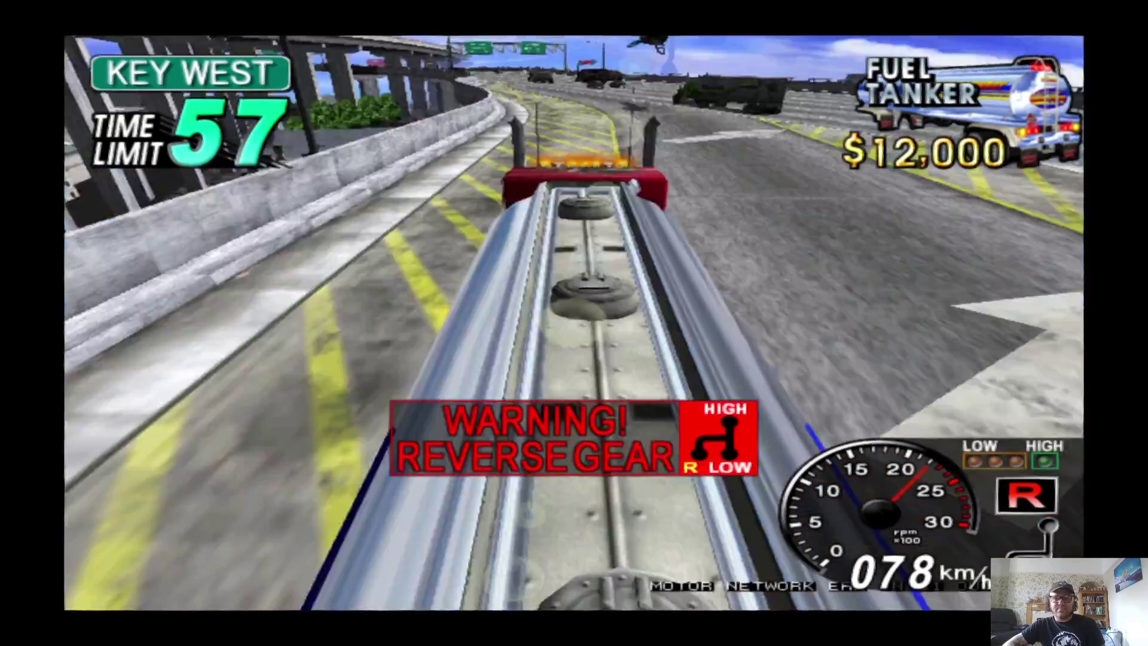
pyautogui.press('Up')
pyautogui.press('r')
pyautogui.press('v')
pyautogui.press('v')
pyautogui.press('a')
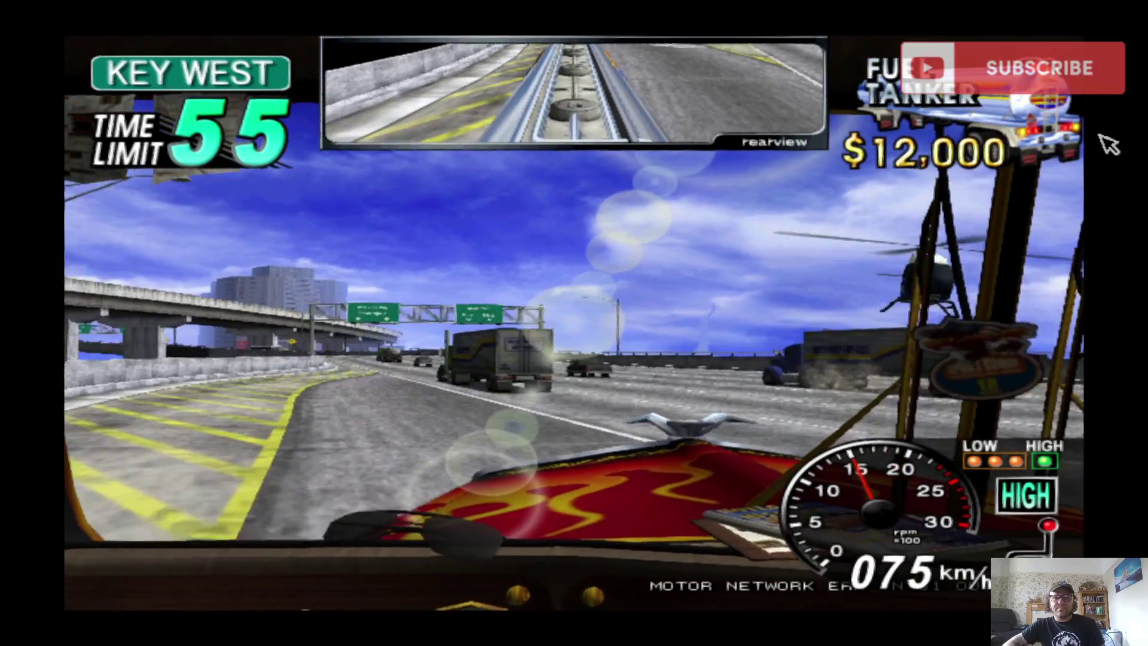
pyautogui.press('z')
pyautogui.press('Up')
pyautogui.press('a')
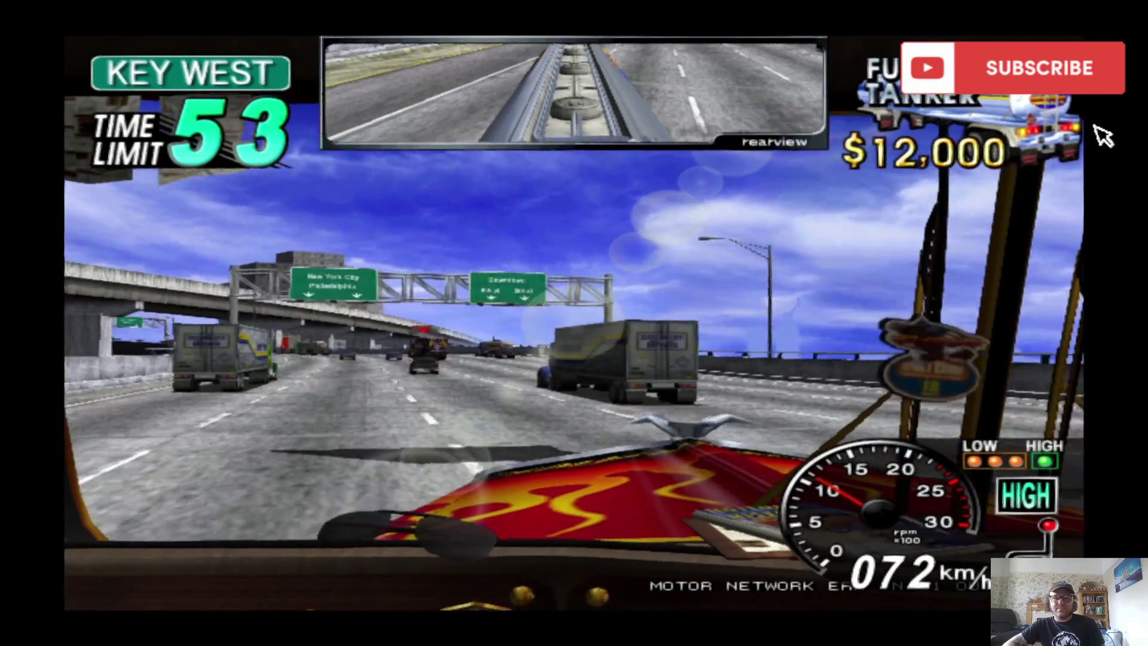
pyautogui.press('z')
pyautogui.press('a')
# Exit the running game and quit RetroBat to the desktop.
pyautogui.press('Escape')
pyautogui.press('Escape')
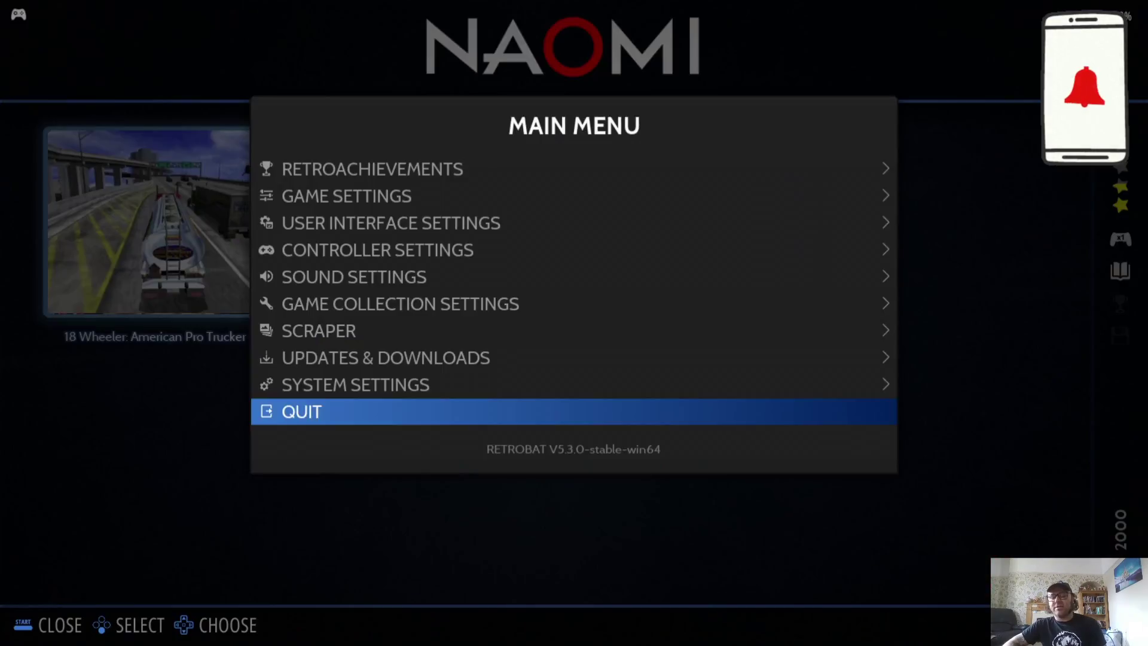
pyautogui.press('Escape')
pyautogui.press('Escape')
pyautogui.press('Up')
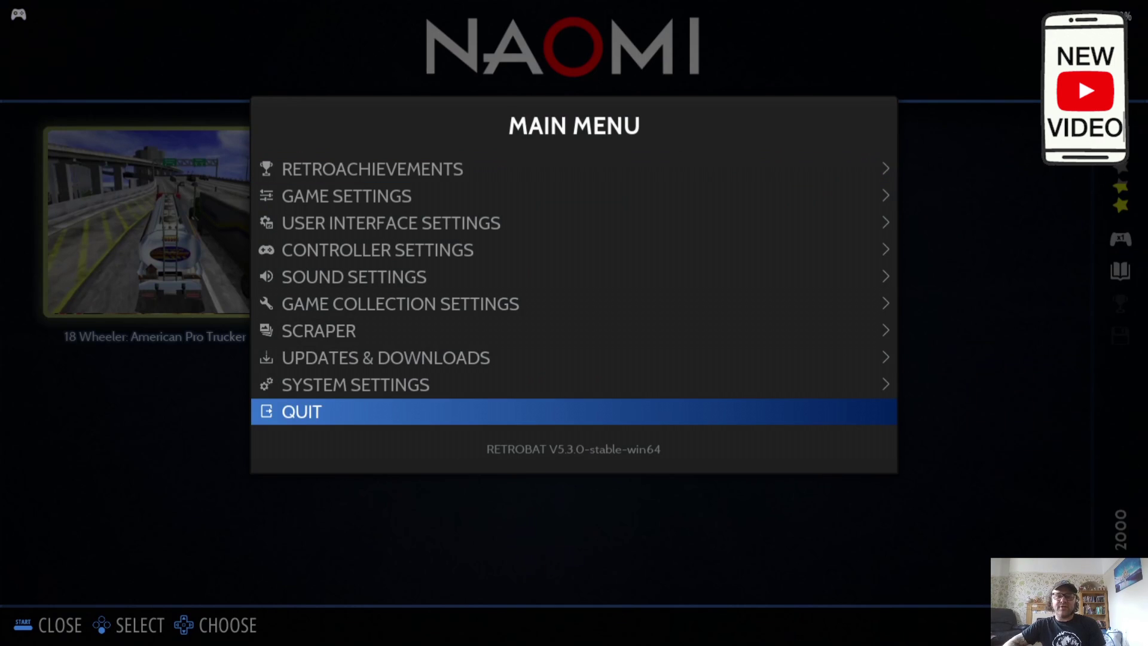
pyautogui.press('Return')
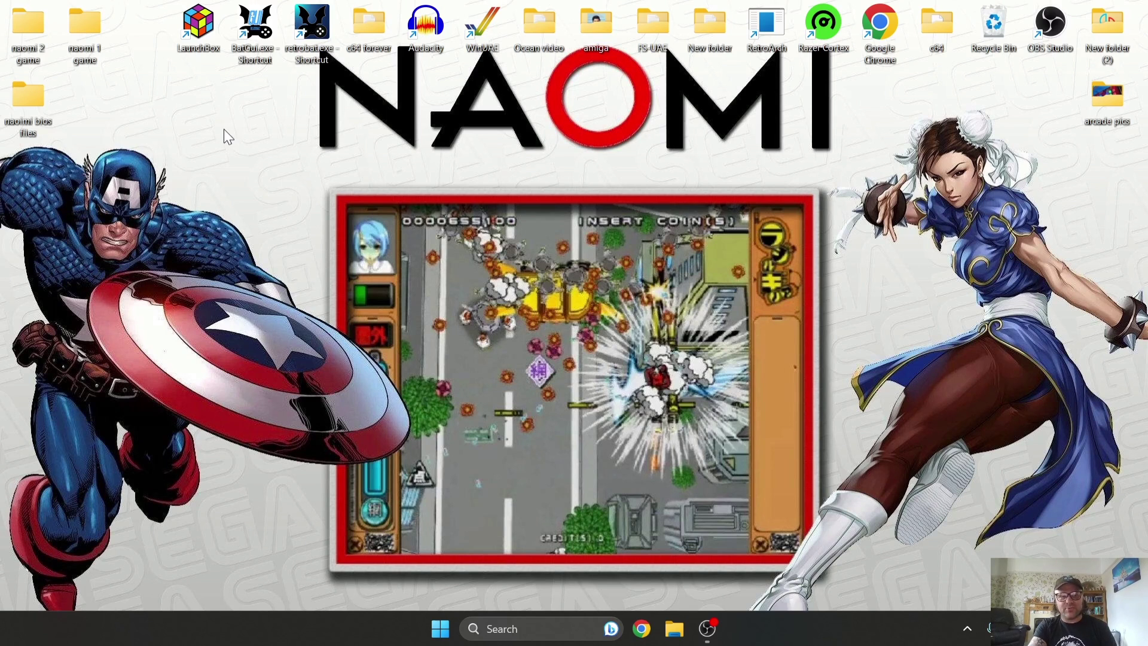
# Inspect the naomi 2 game folder on the desktop and its beachspi subfolder, and minimize the window.
pyautogui.doubleClick(24, 25)
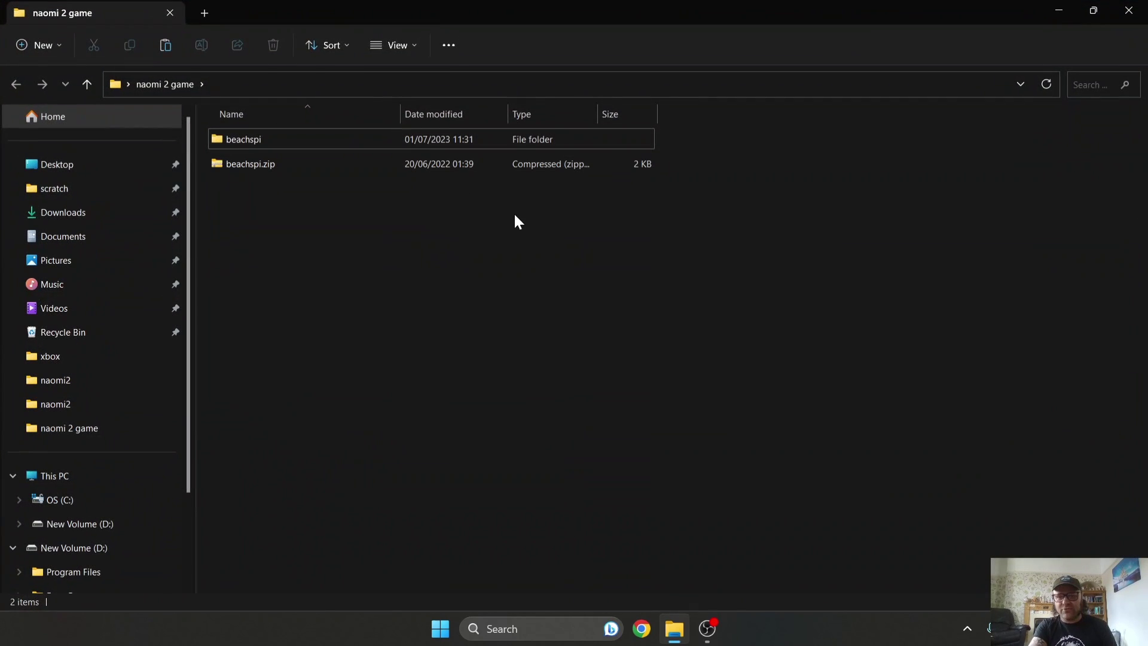
pyautogui.doubleClick(323, 154)
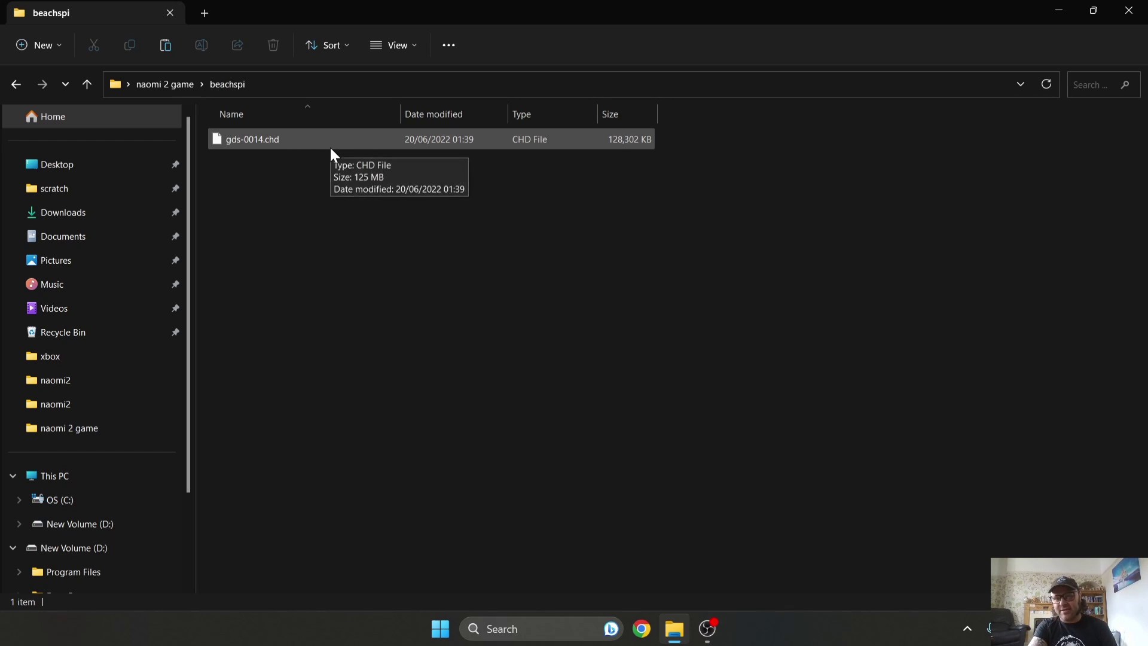
pyautogui.click(15, 83)
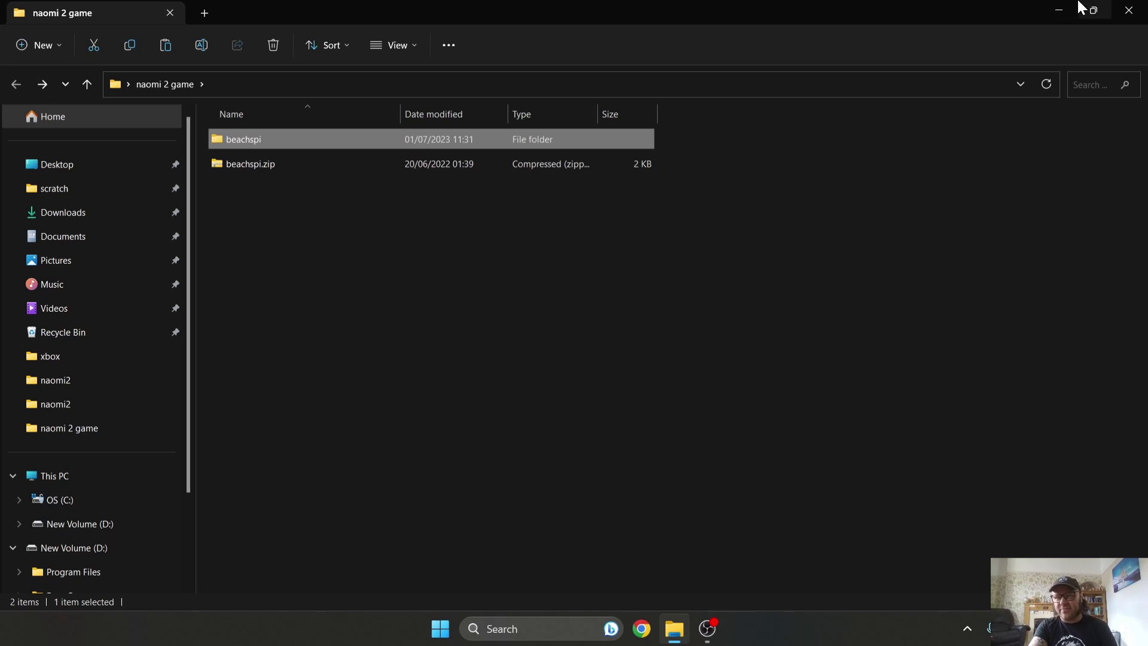
pyautogui.click(1059, 10)
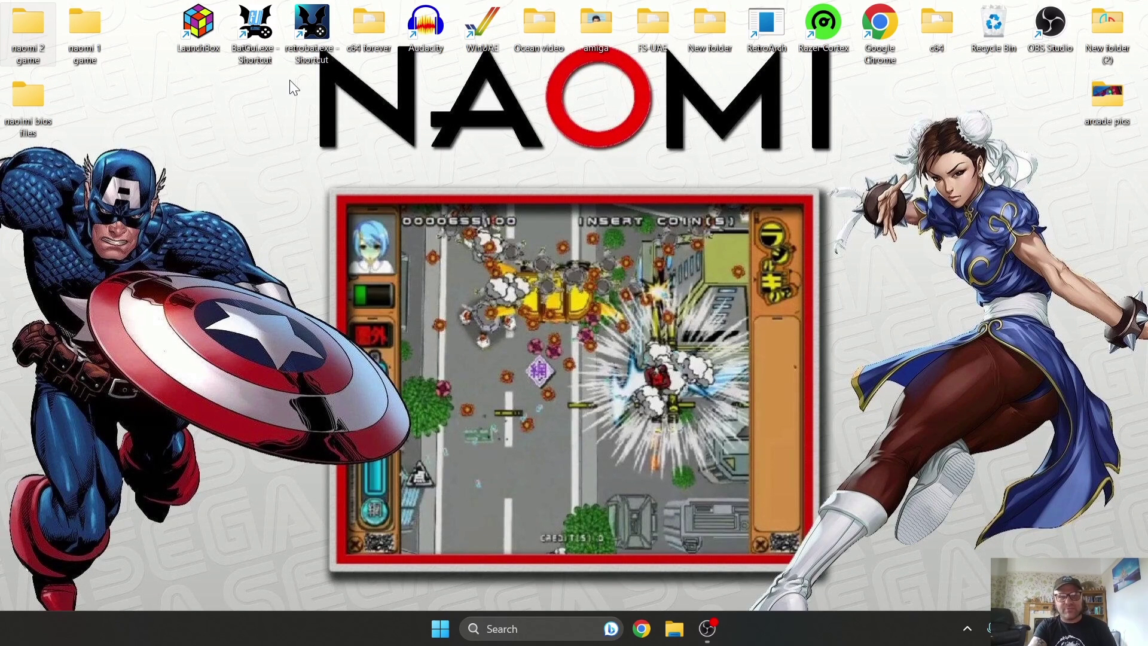
# Open the RetroBat installation location, go to its roms\naomi2 folder and shrink the window.
pyautogui.rightClick(310, 34)
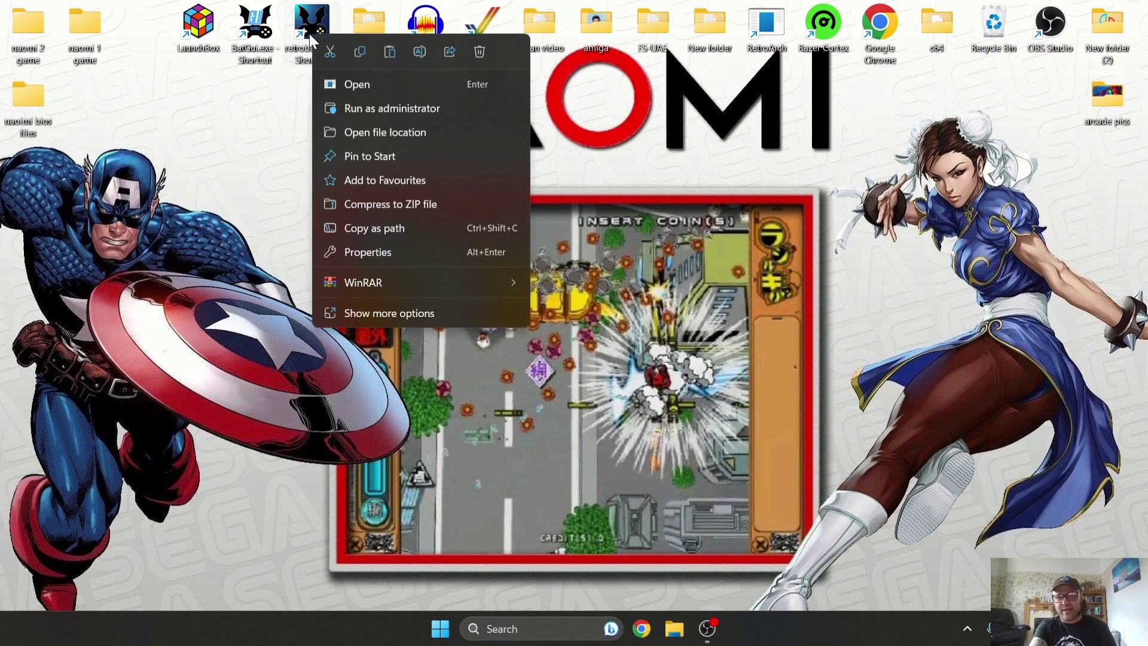
pyautogui.click(426, 133)
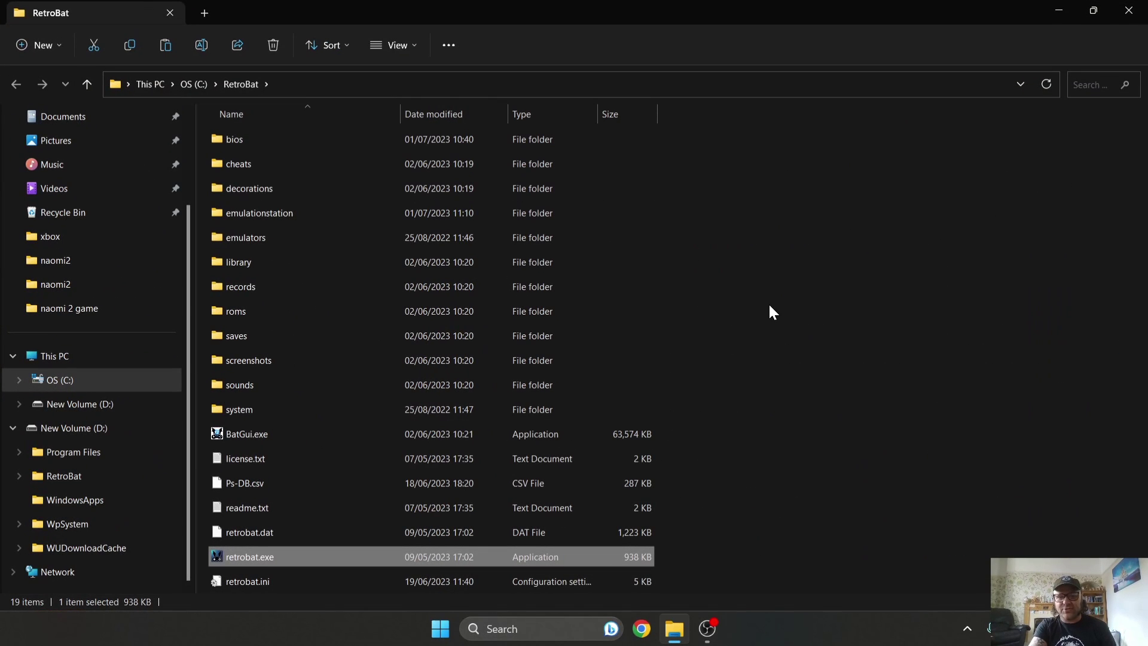
pyautogui.doubleClick(327, 314)
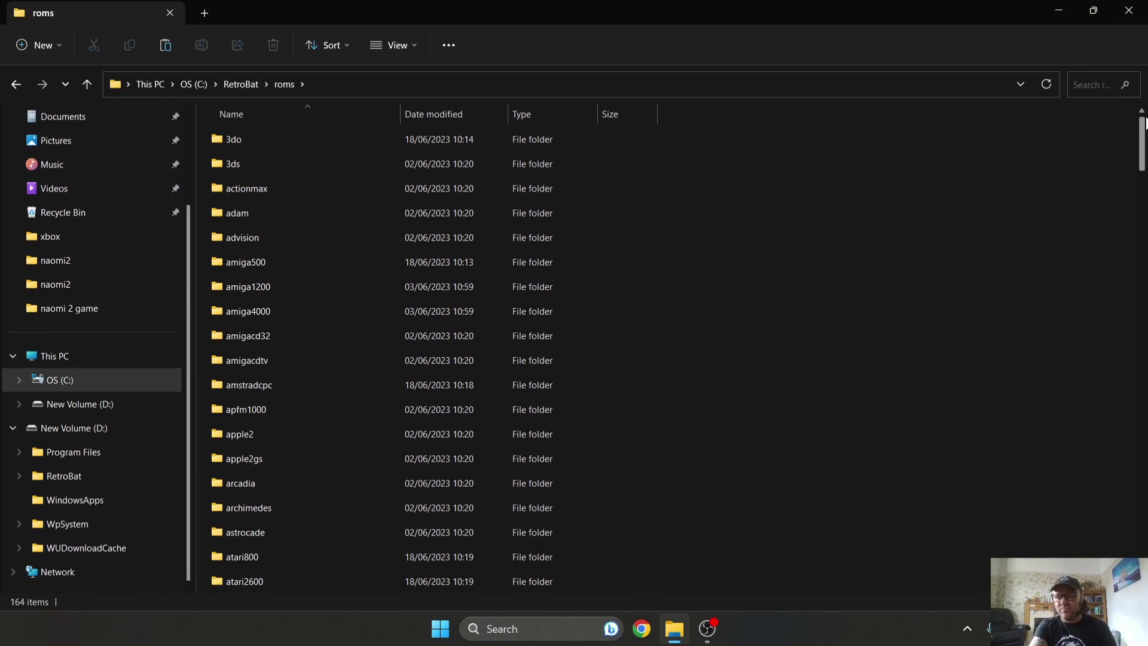
pyautogui.moveTo(1143, 122); pyautogui.dragTo(1143, 356)
pyautogui.doubleClick(440, 419)
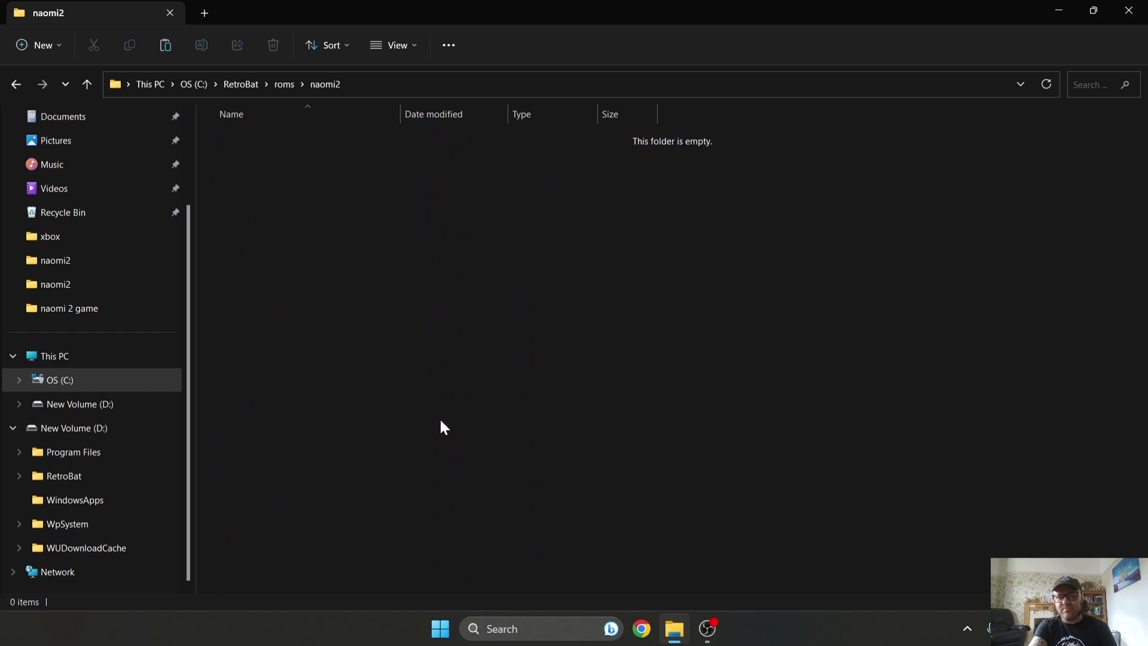
pyautogui.doubleClick(471, 5)
# Move the beachspi folder and beachspi.zip from the naomi 2 game folder into RetroBat's roms\naomi2 folder.
pyautogui.doubleClick(33, 31)
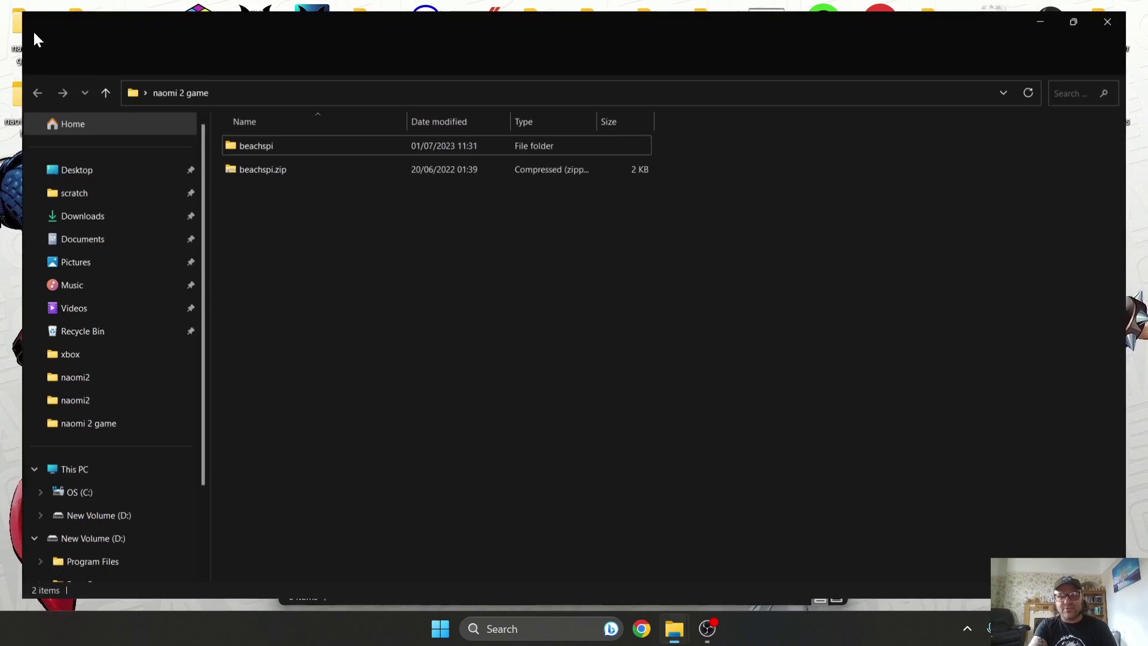
pyautogui.moveTo(413, 16); pyautogui.dragTo(980, 144)
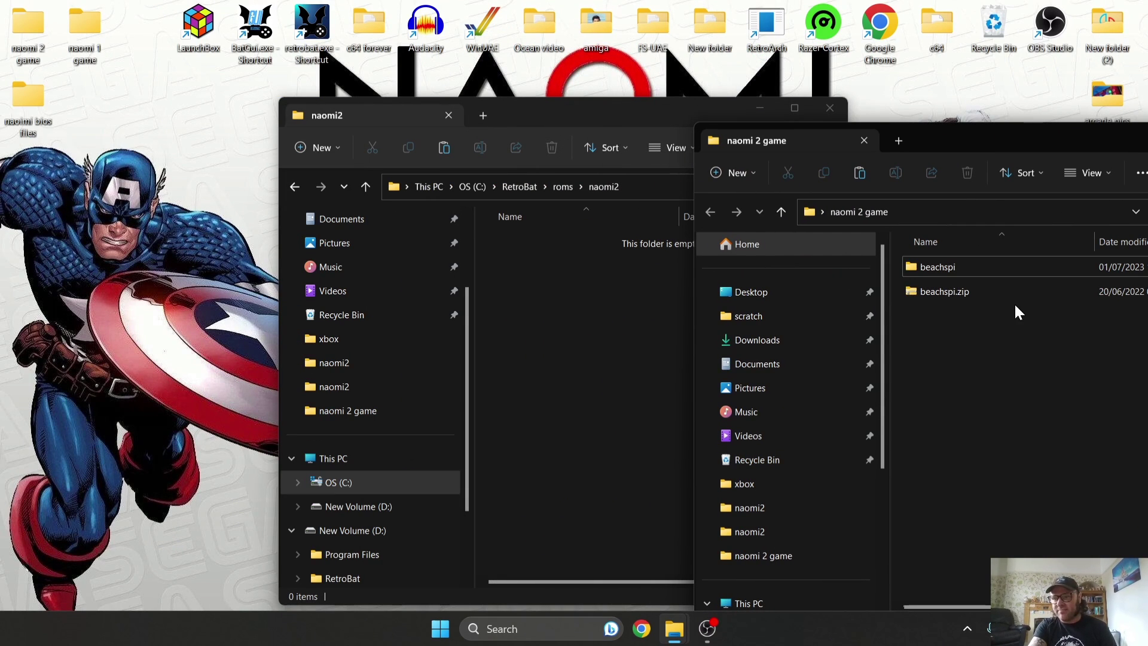
pyautogui.doubleClick(967, 269)
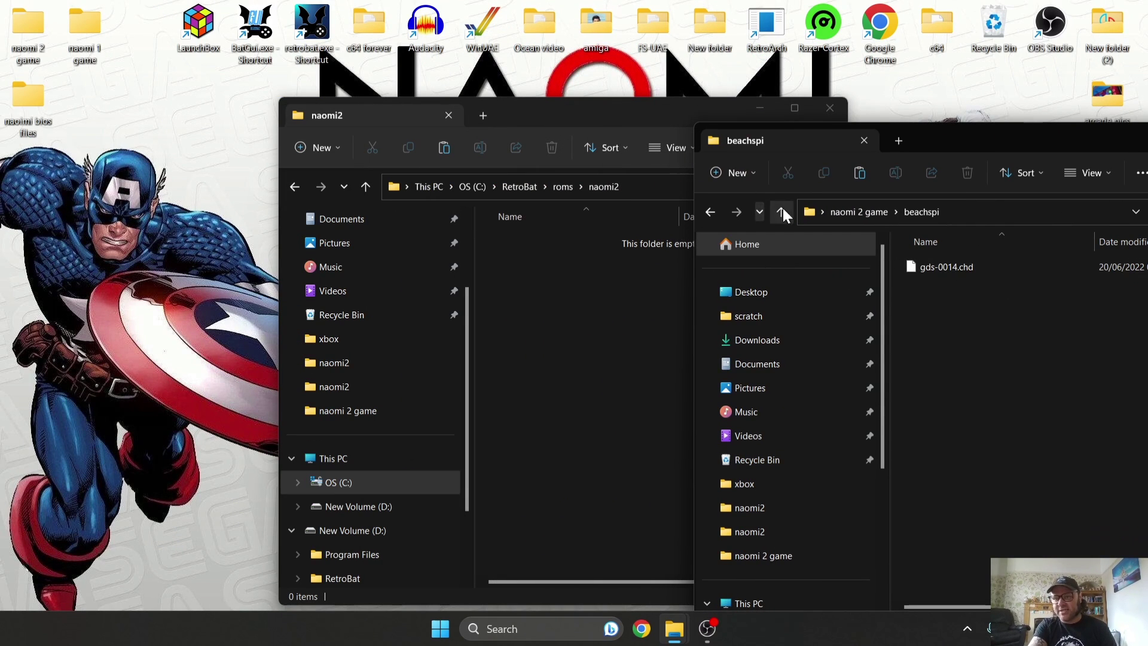
pyautogui.click(712, 214)
pyautogui.moveTo(966, 378); pyautogui.dragTo(570, 312)
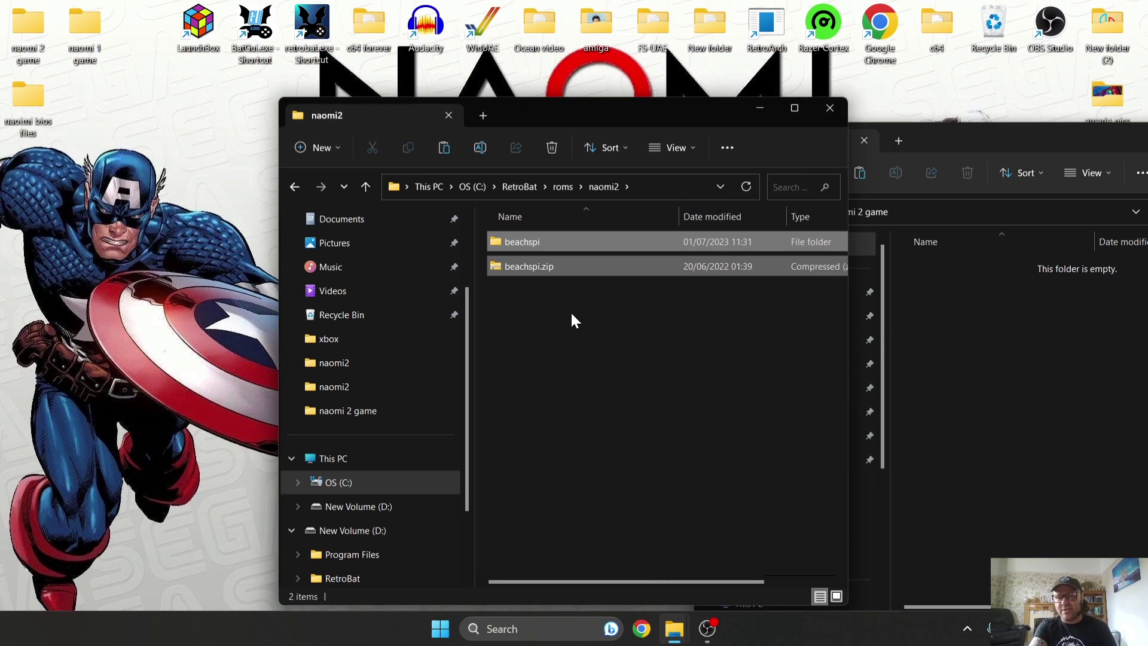
pyautogui.click(571, 314)
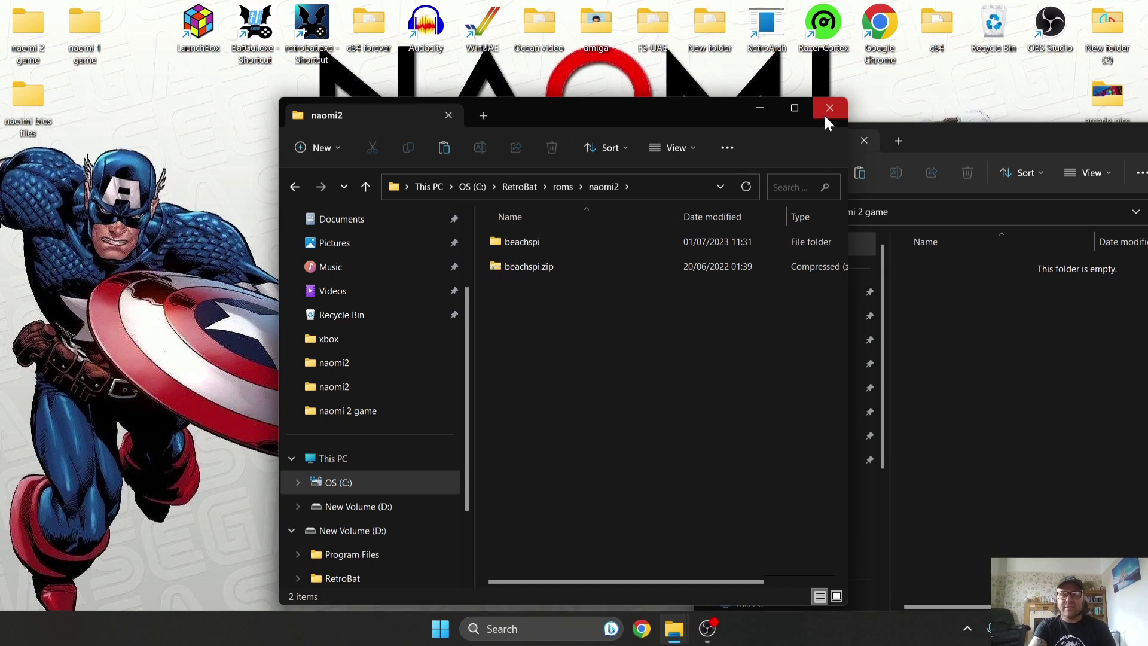
# Check RetroBat's bios\dc folder for the naomi2.zip BIOS file and close the folder windows.
pyautogui.click(295, 187)
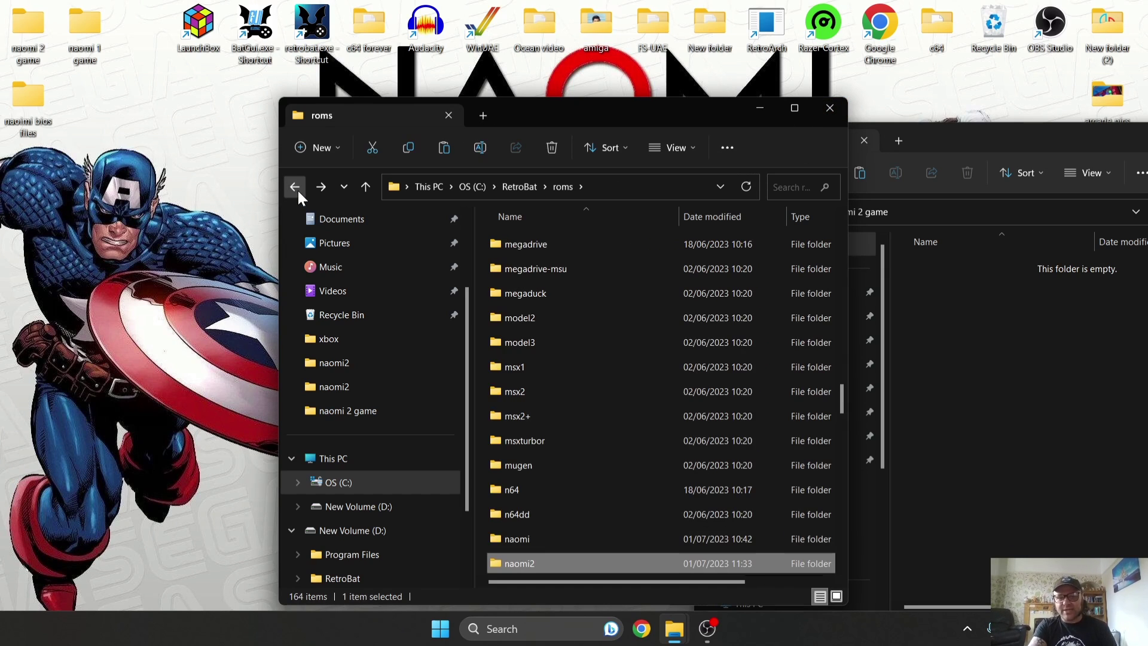
pyautogui.click(297, 188)
pyautogui.doubleClick(554, 246)
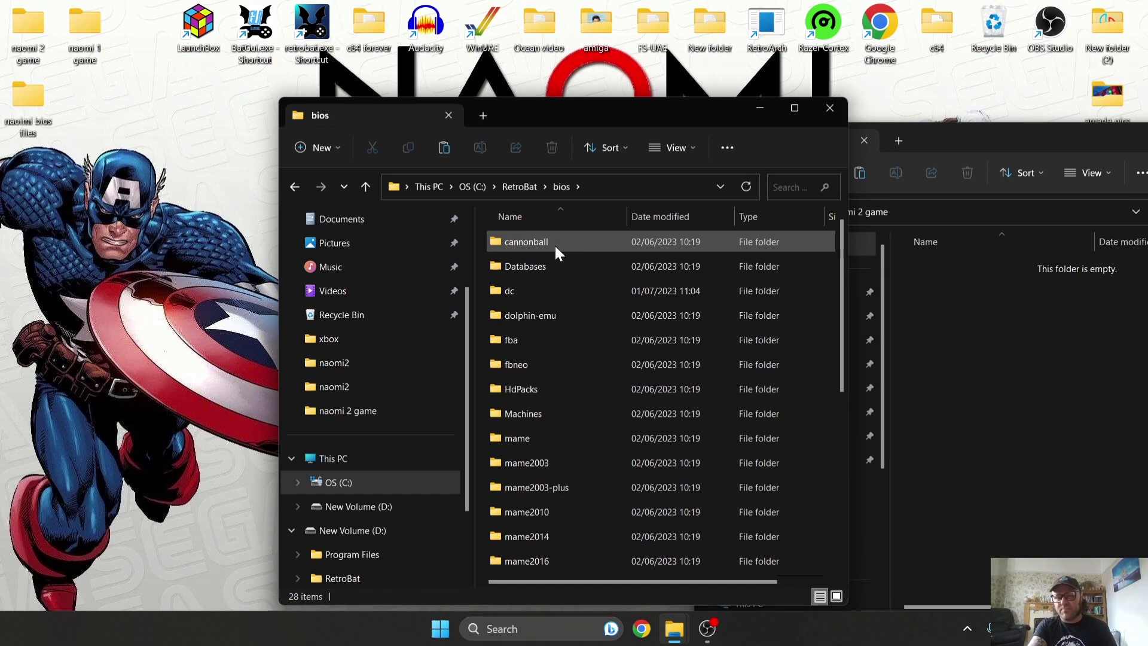
pyautogui.doubleClick(553, 297)
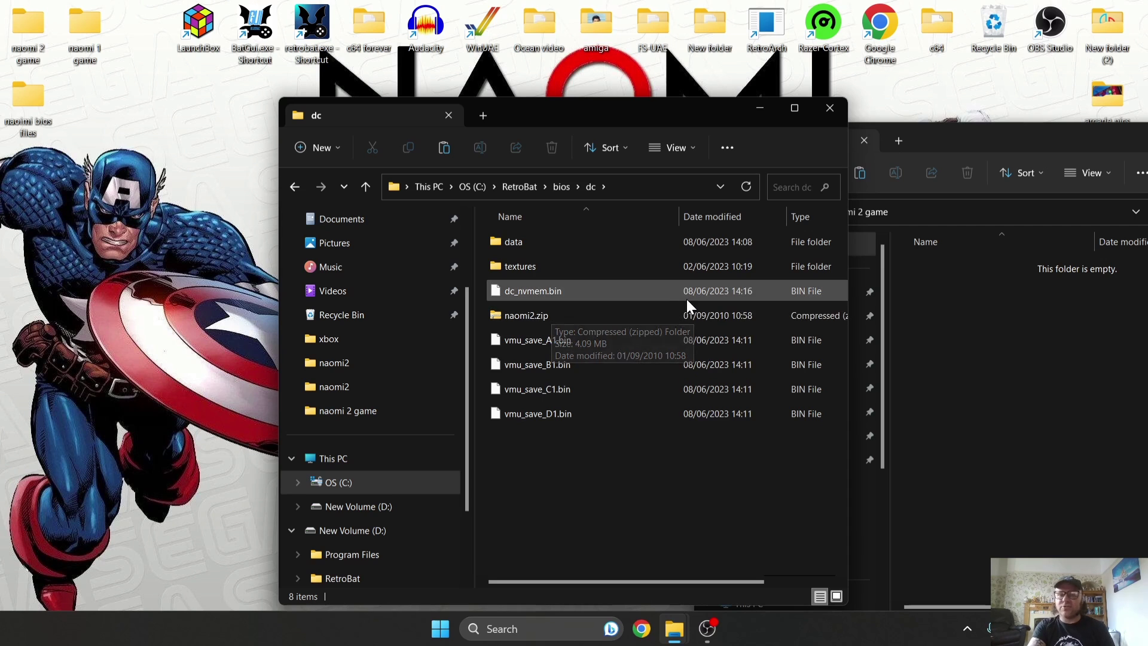
pyautogui.click(835, 110)
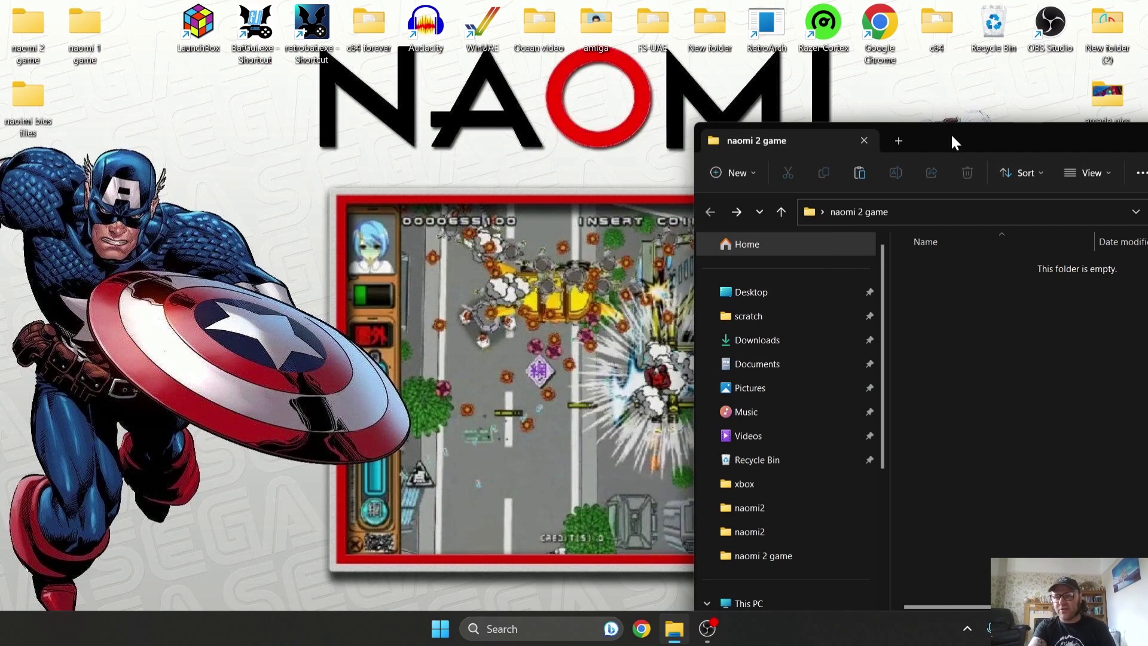
pyautogui.moveTo(953, 141); pyautogui.dragTo(470, 158)
pyautogui.click(765, 149)
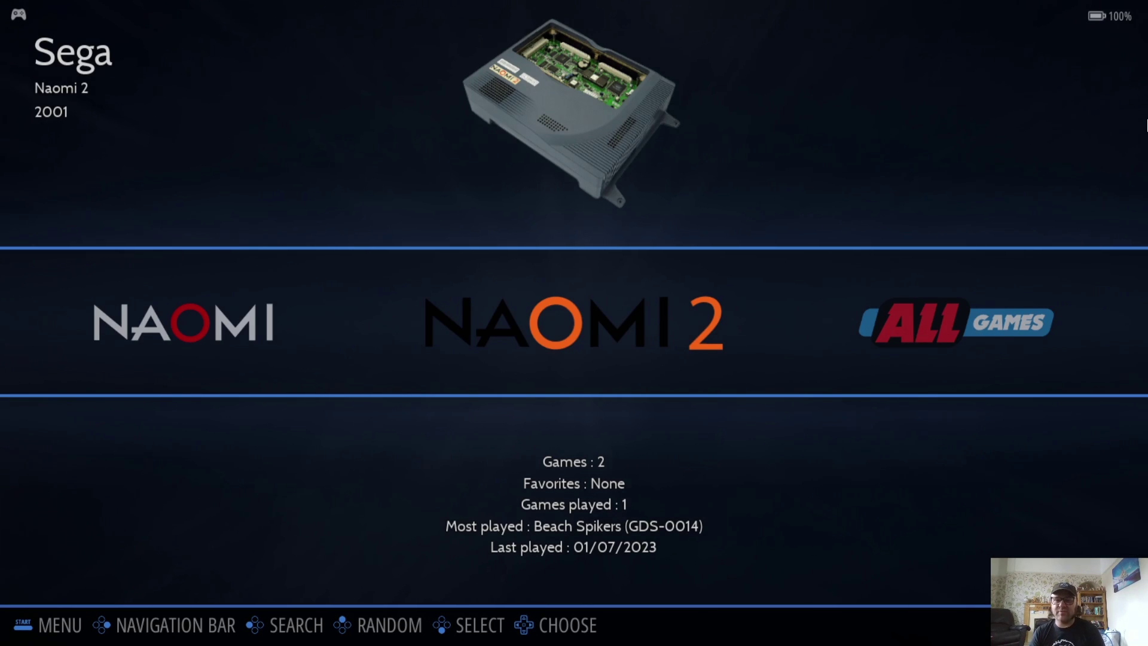
# Open the Naomi 2 game list in RetroBat and bring up its advanced system options.
pyautogui.press('Return')
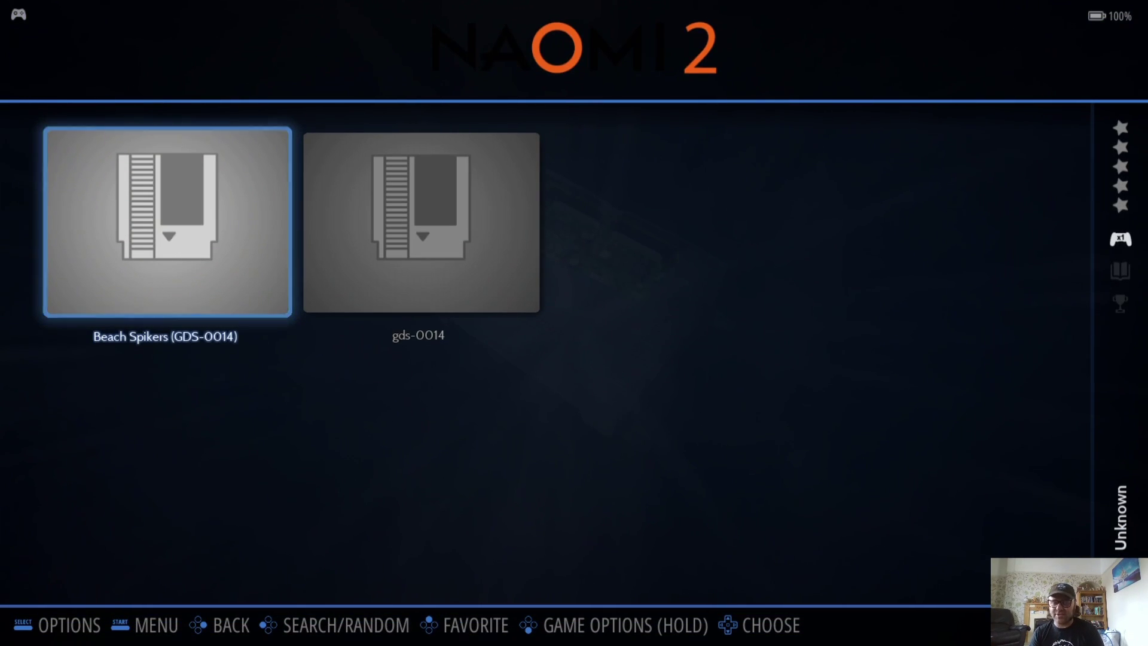
pyautogui.press('F2')
pyautogui.press('Up')
pyautogui.press('Return')
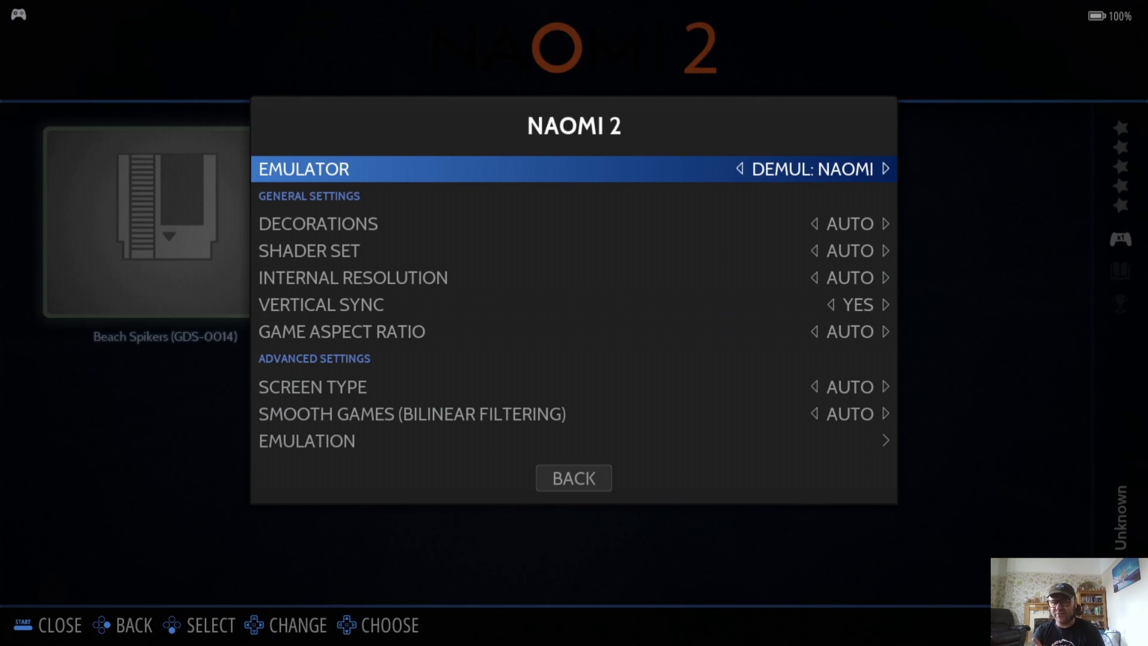
# Set the Naomi 2 emulator to Libretro: Flycast and return to the view options.
pyautogui.press('Return')
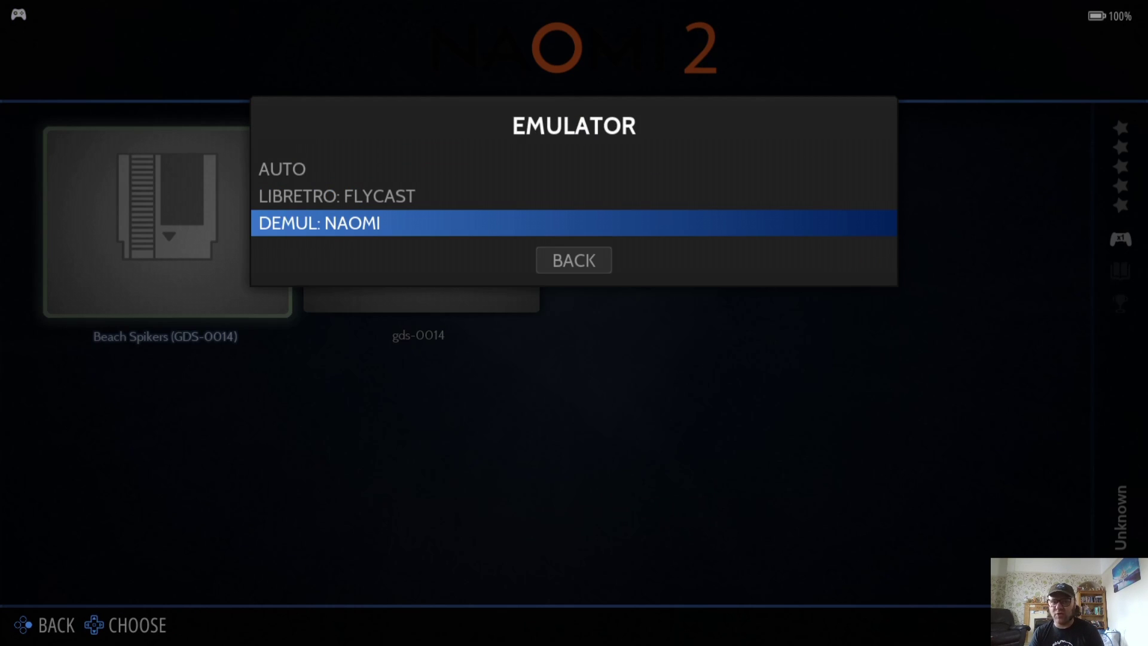
pyautogui.press('Up')
pyautogui.press('Down')
pyautogui.press('Return')
pyautogui.press('Escape')
pyautogui.press('Return')
pyautogui.press('Return')
pyautogui.press('Up')
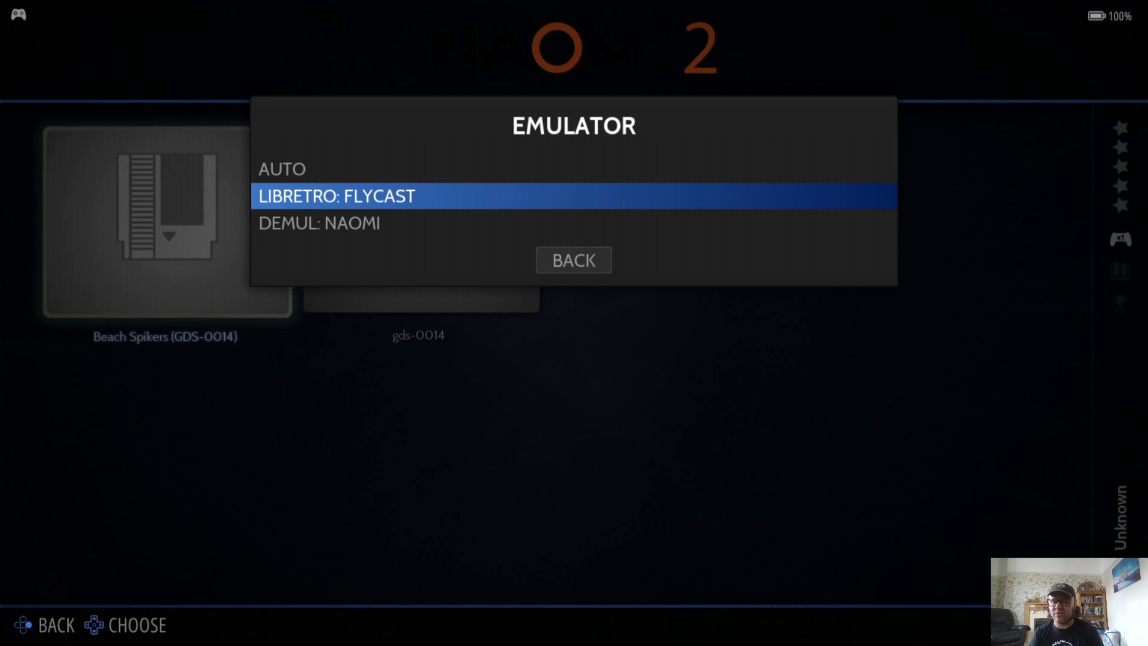
pyautogui.press('Return')
pyautogui.press('Escape')
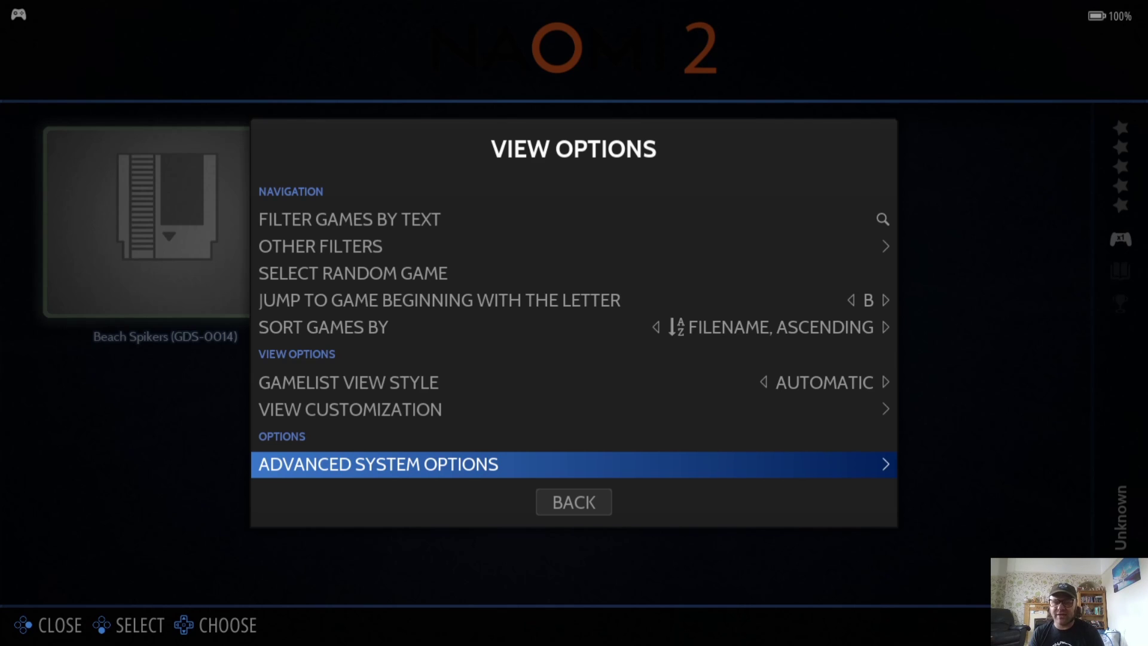
# Check the Naomi 2 advanced system options for the selected emulator and return to the game list.
pyautogui.press('Return')
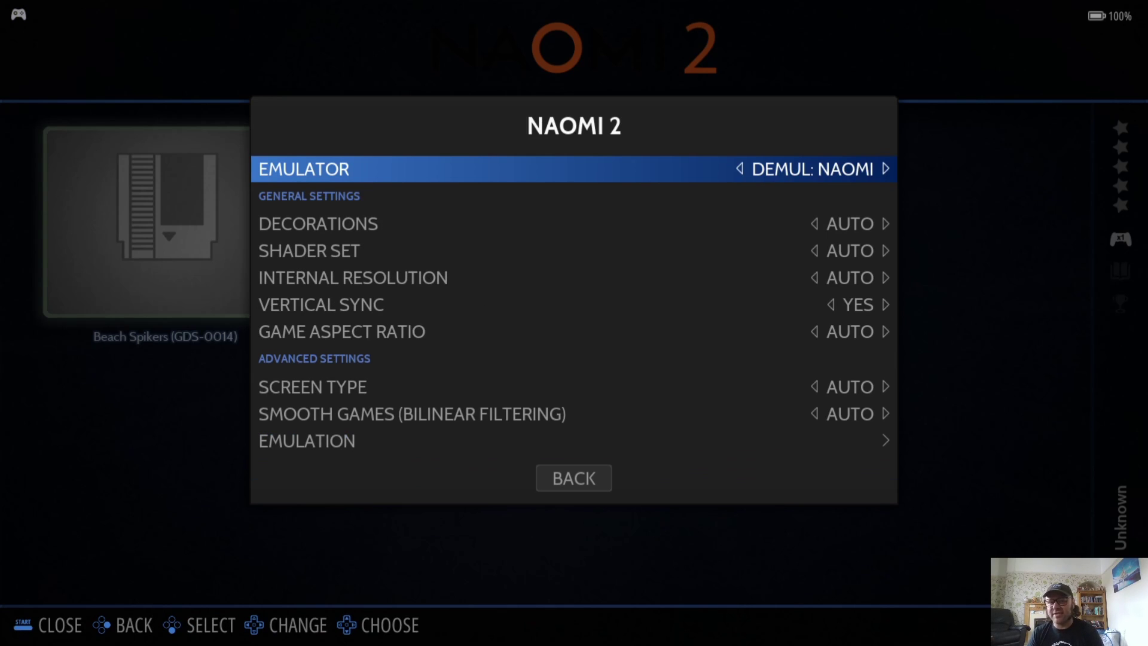
pyautogui.press('Down')
pyautogui.press('Up')
pyautogui.press('Return')
pyautogui.press('Escape')
pyautogui.press('Escape')
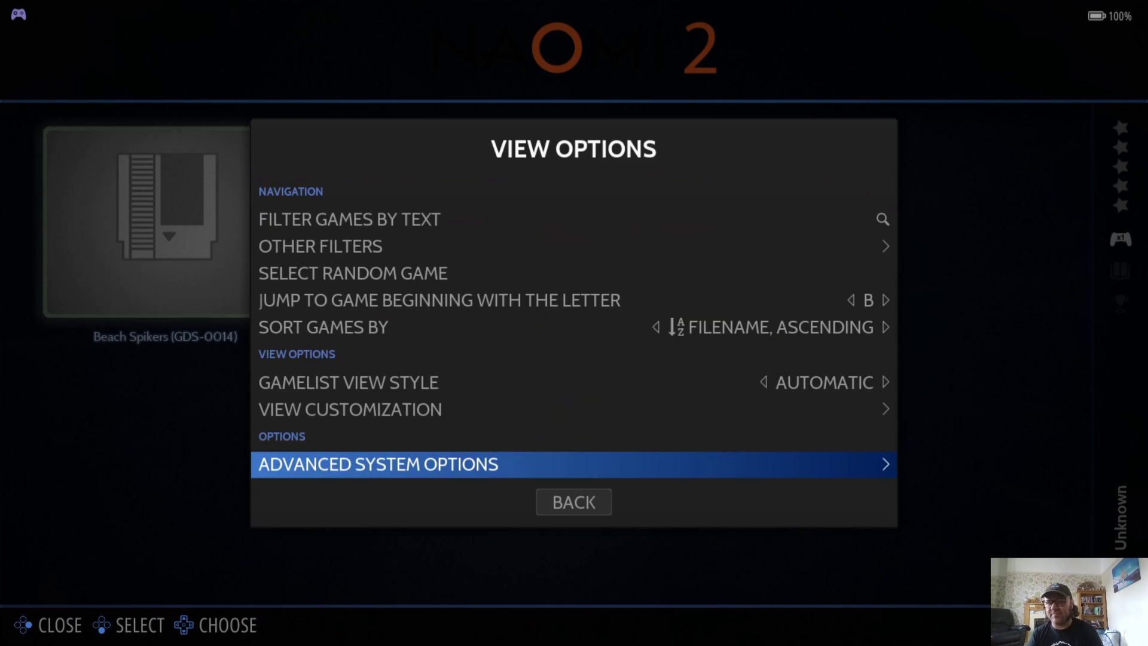
pyautogui.press('Escape')
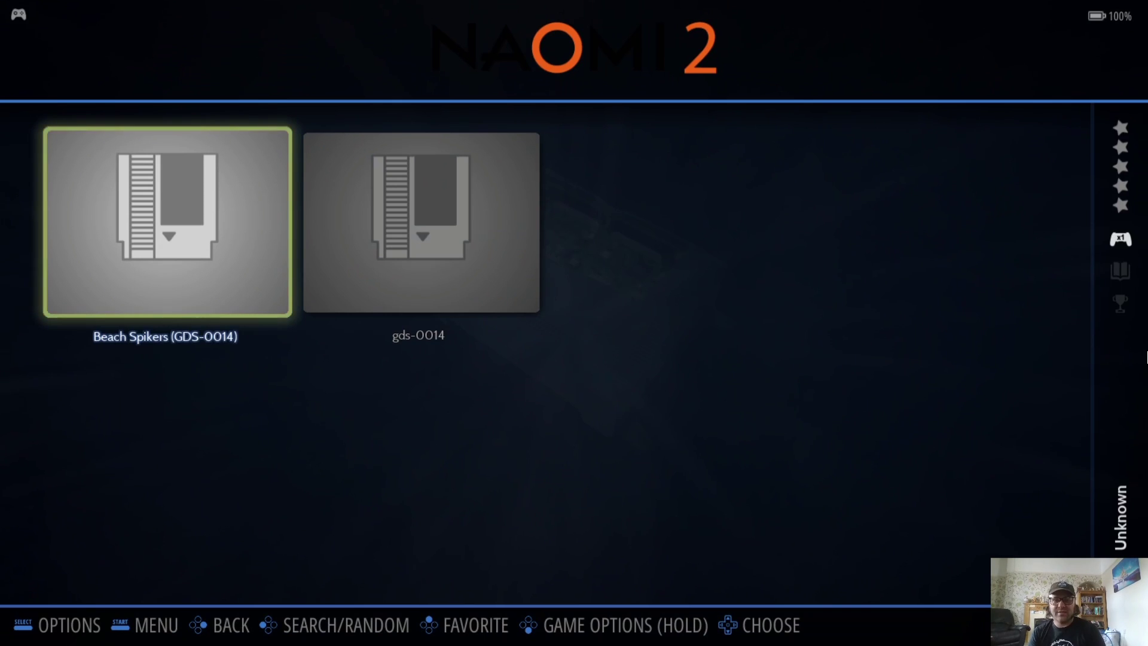
# Scrape artwork from ScreenScraper for the Naomi 2 games missing any media.
pyautogui.press('Return')
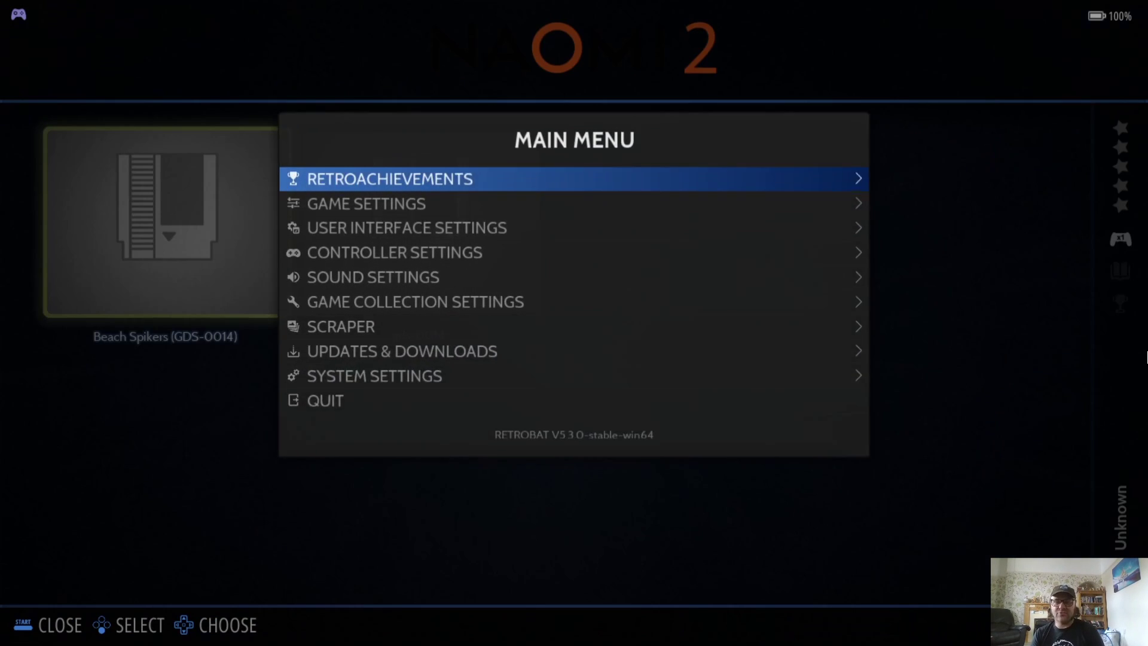
pyautogui.press('Down')
pyautogui.press('Down')
pyautogui.press('Down')
pyautogui.press('Down')
pyautogui.press('Down')
pyautogui.press('Down')
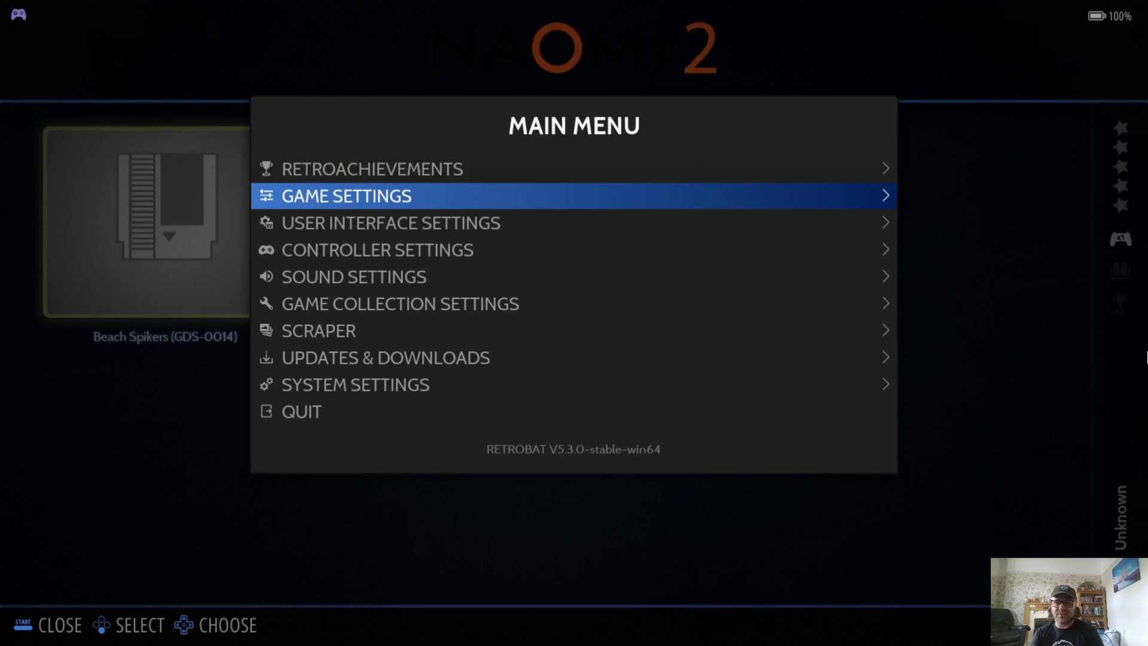
pyautogui.press('Return')
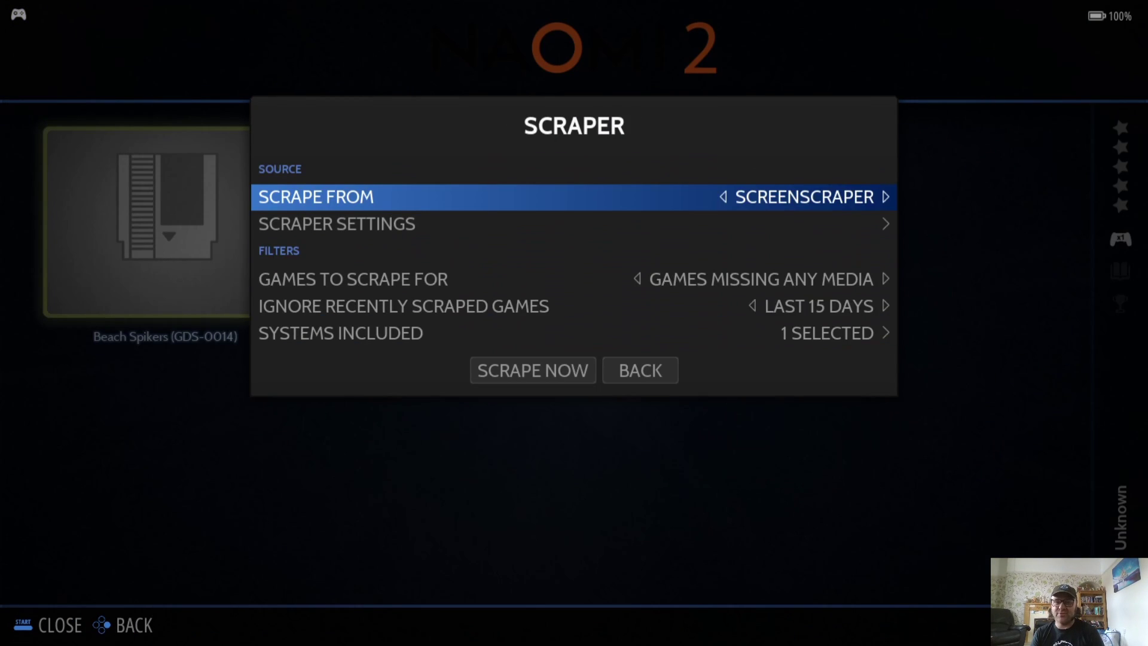
pyautogui.press('Down')
pyautogui.press('Down')
pyautogui.press('Down')
pyautogui.press('Up')
pyautogui.press('Up')
pyautogui.press('Up')
pyautogui.press('Up')
pyautogui.press('Return')
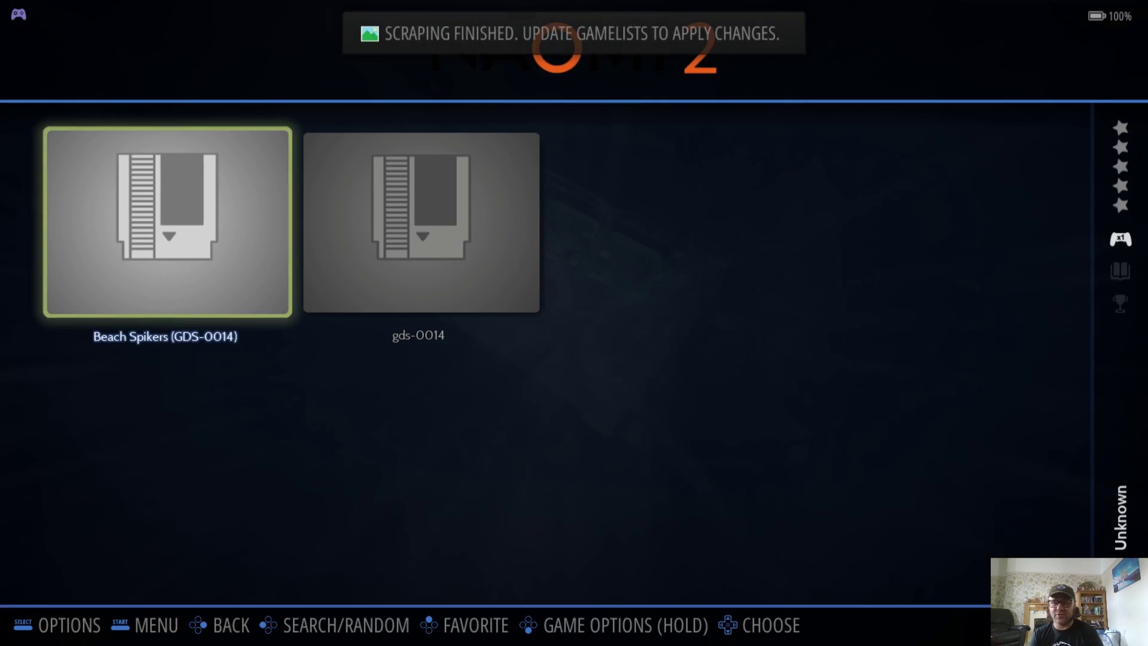
# Update the gamelists to apply the scraped Naomi 2 artwork.
pyautogui.press('Escape')
pyautogui.press('Down')
pyautogui.press('Return')
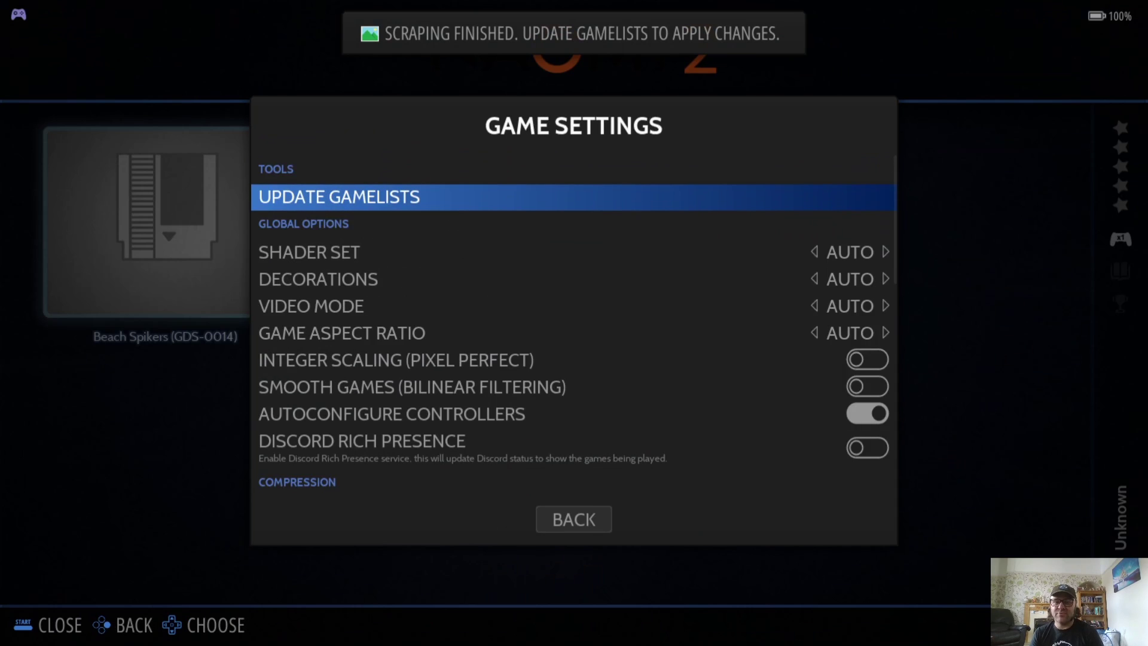
pyautogui.press('Return')
pyautogui.press('Return')
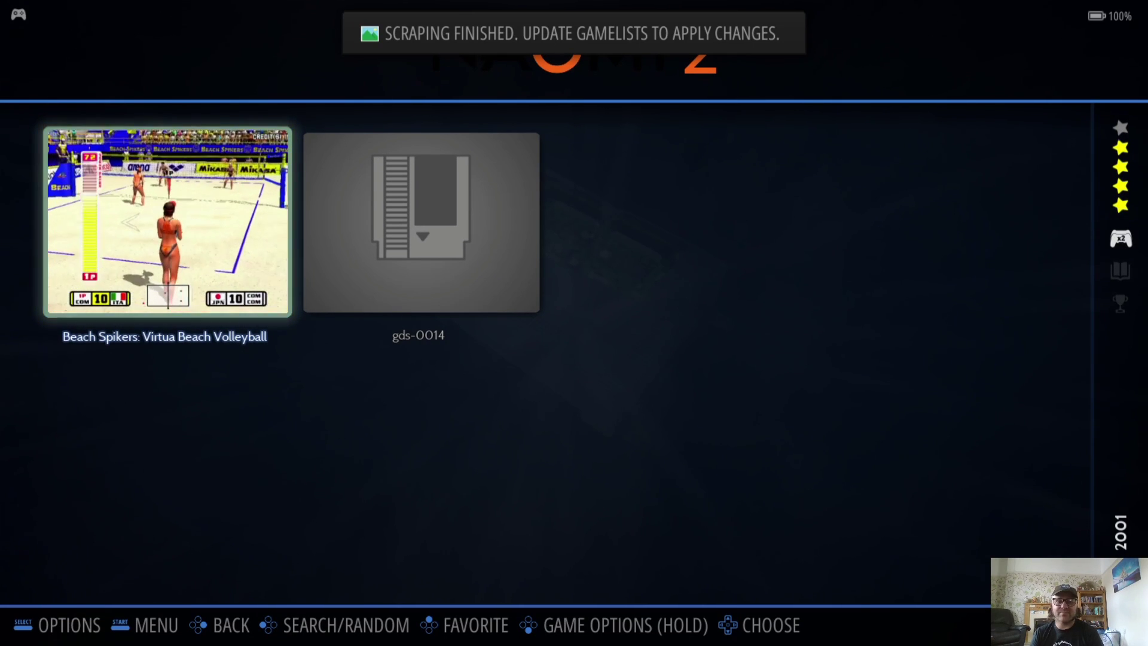
# Open the Naomi 2 advanced system options and look through the available decorations.
pyautogui.press('F2')
pyautogui.press('Up')
pyautogui.press('Return')
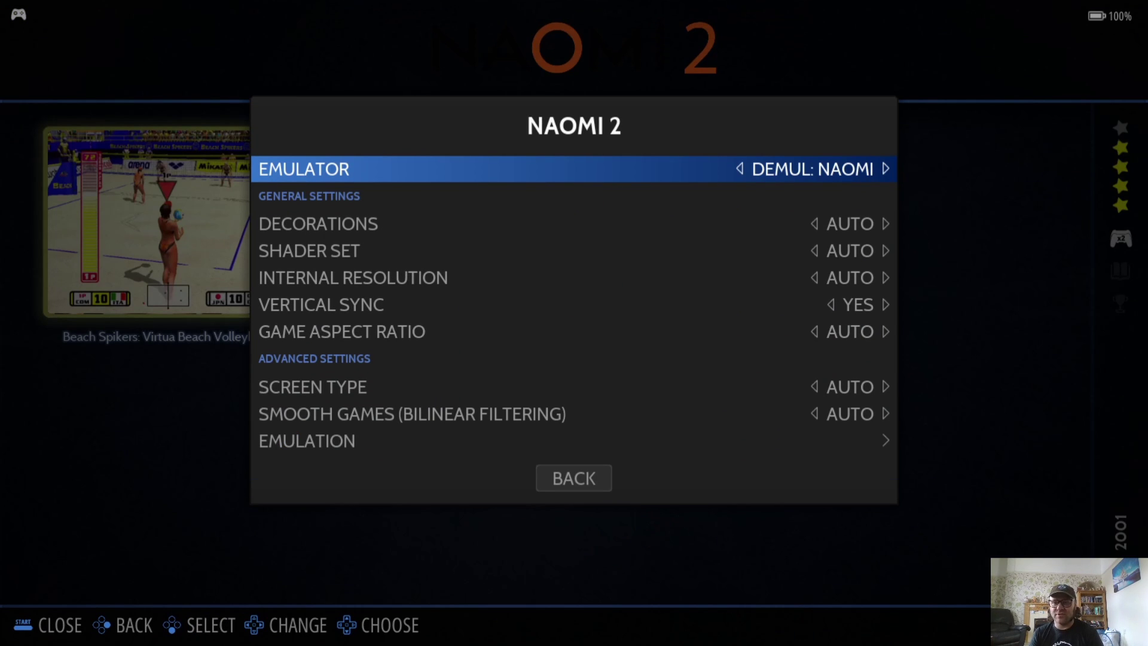
pyautogui.press('Down')
pyautogui.press('Up')
pyautogui.press('Down')
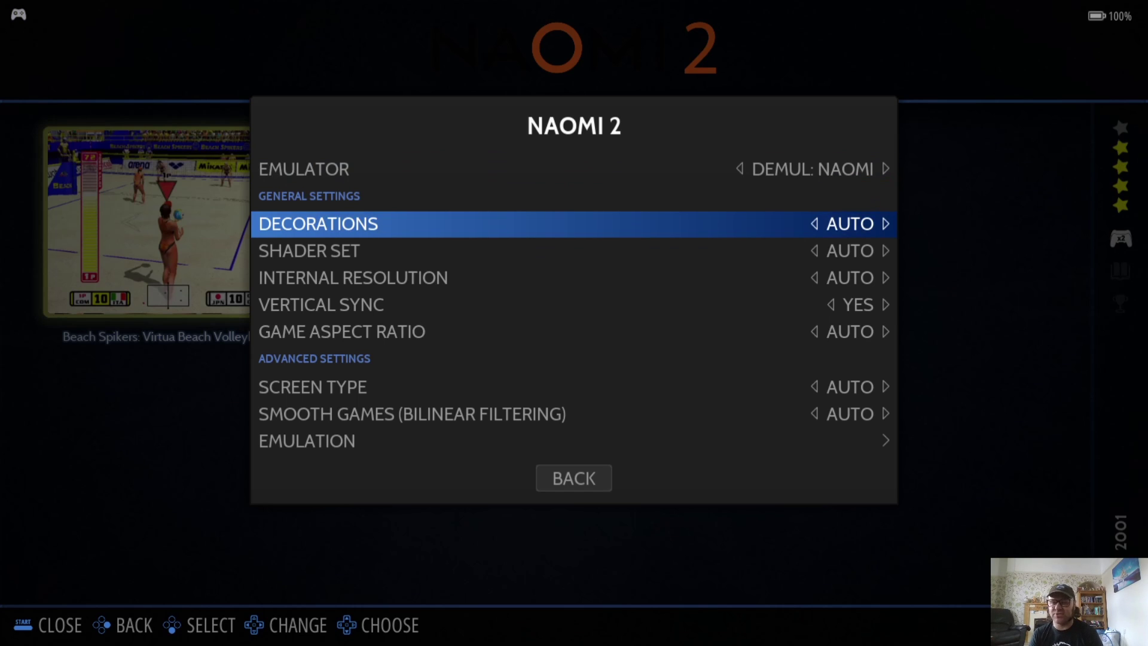
pyautogui.press('Return')
pyautogui.press('Down')
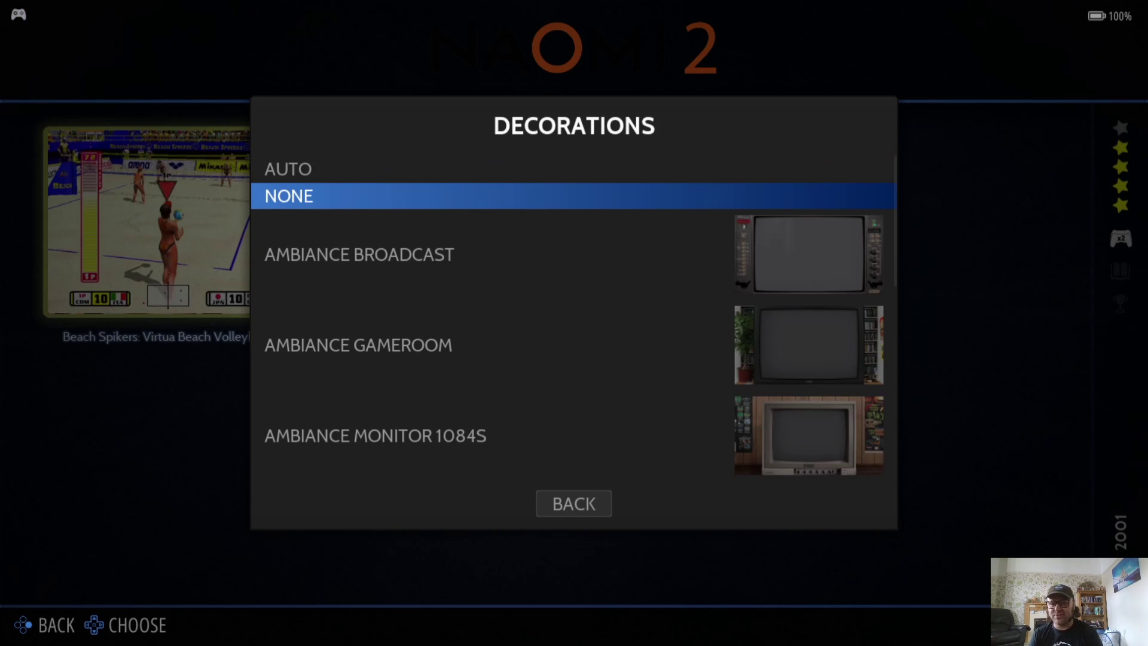
pyautogui.press('Up')
pyautogui.press('Up')
pyautogui.press('Escape')
# Look through the shader set choices for Naomi 2 without selecting one.
pyautogui.press('Down')
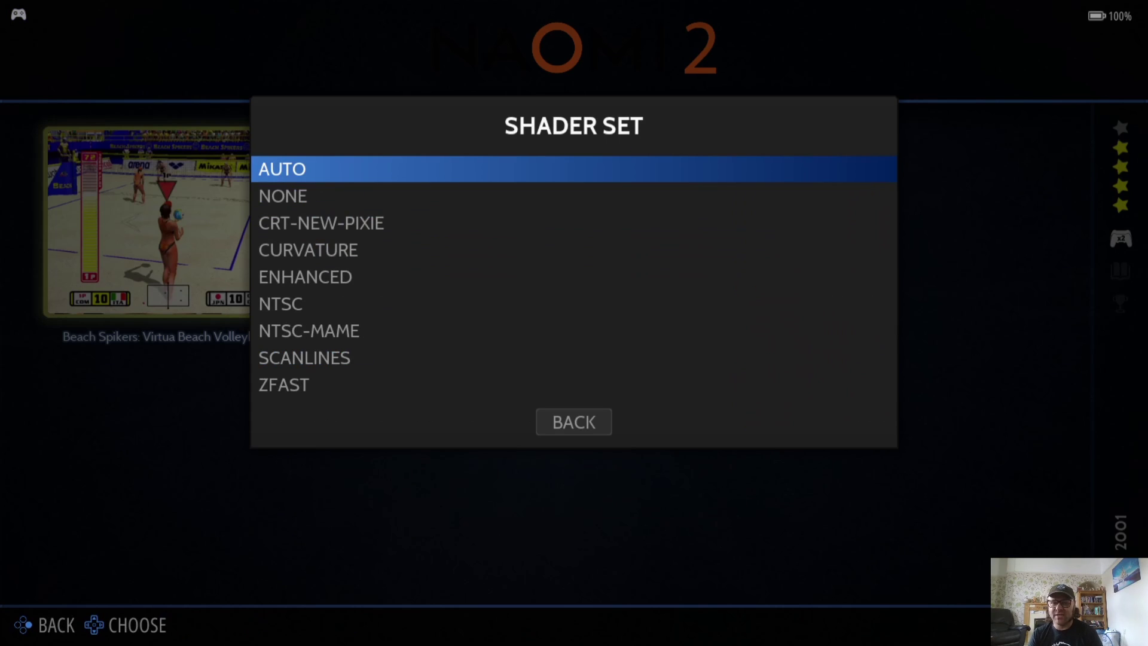
pyautogui.press('Down')
pyautogui.press('Down')
pyautogui.press('Down')
pyautogui.press('Down')
pyautogui.press('Down')
pyautogui.press('Down')
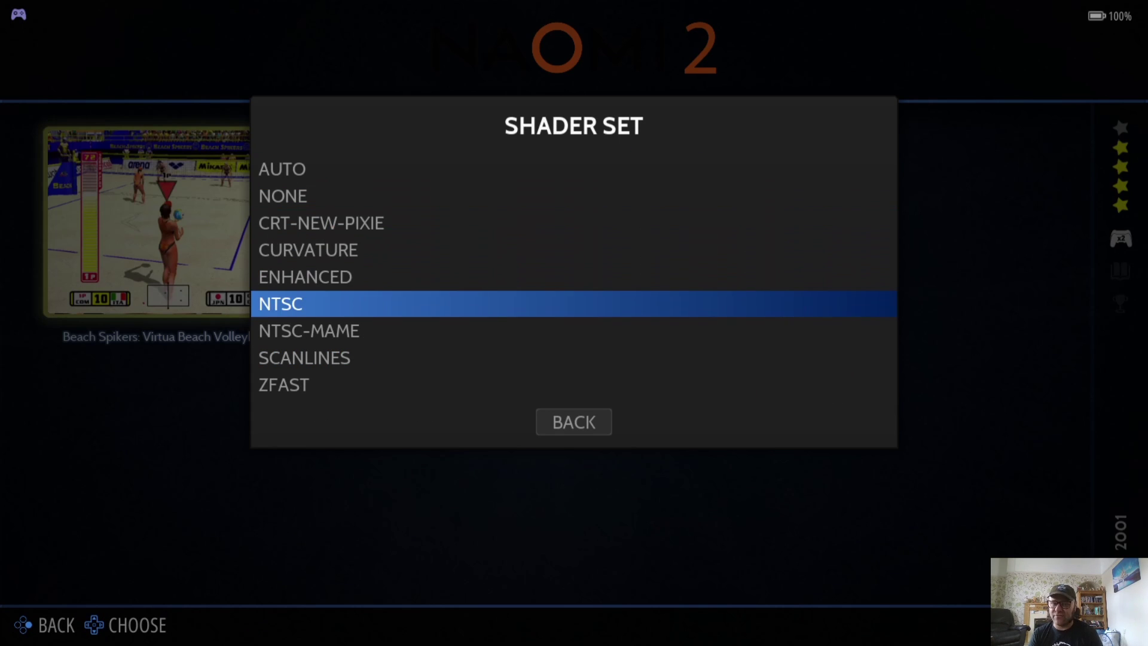
pyautogui.press('BackSpace')
# Examine the internal resolution, vertical sync and game aspect ratio choices for Naomi 2, and return to the view options.
pyautogui.press('Down')
pyautogui.press('Return')
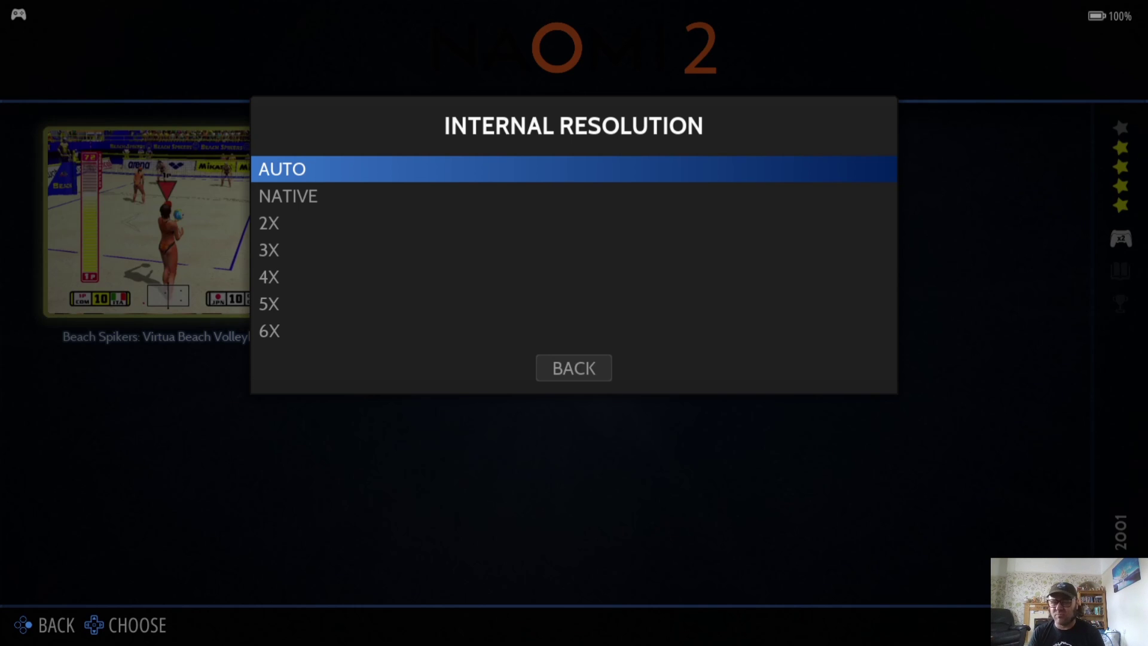
pyautogui.press('BackSpace')
pyautogui.press('Down')
pyautogui.press('Return')
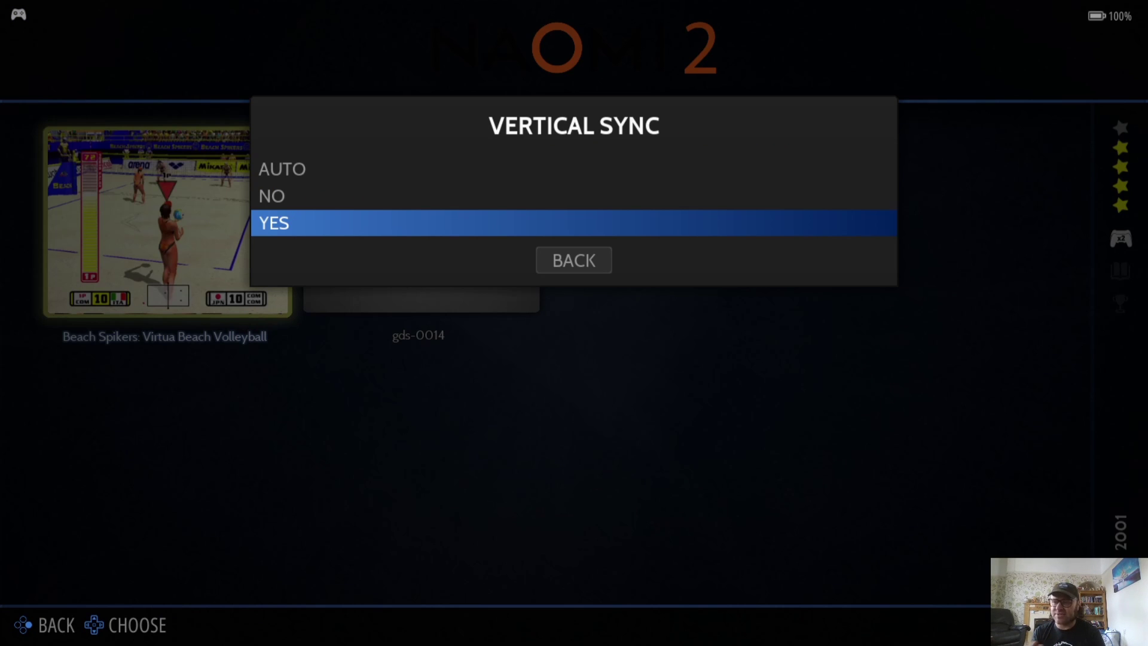
pyautogui.press('BackSpace')
pyautogui.press('Down')
pyautogui.press('Return')
pyautogui.press('BackSpace')
pyautogui.press('BackSpace')
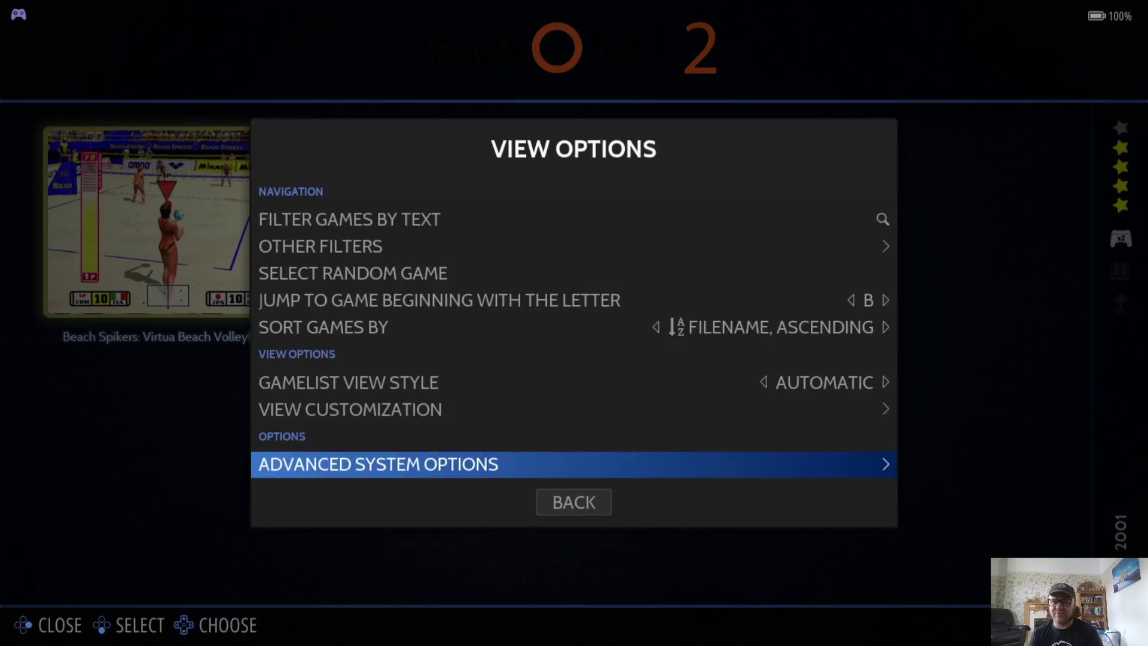